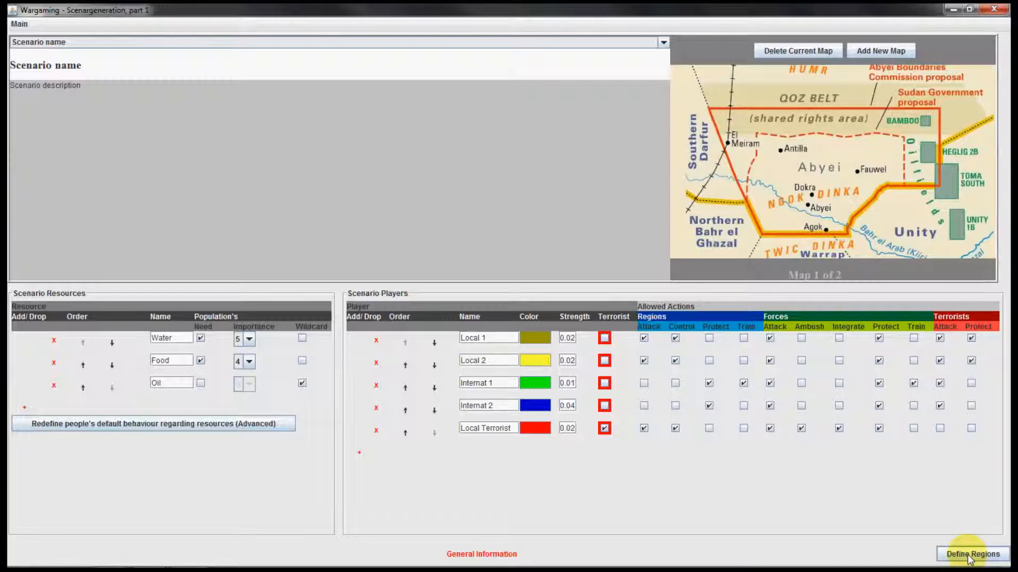
# Proceed to defining the scenario's regions and nudge map 1 slightly within the map area
pyautogui.click(969, 555)
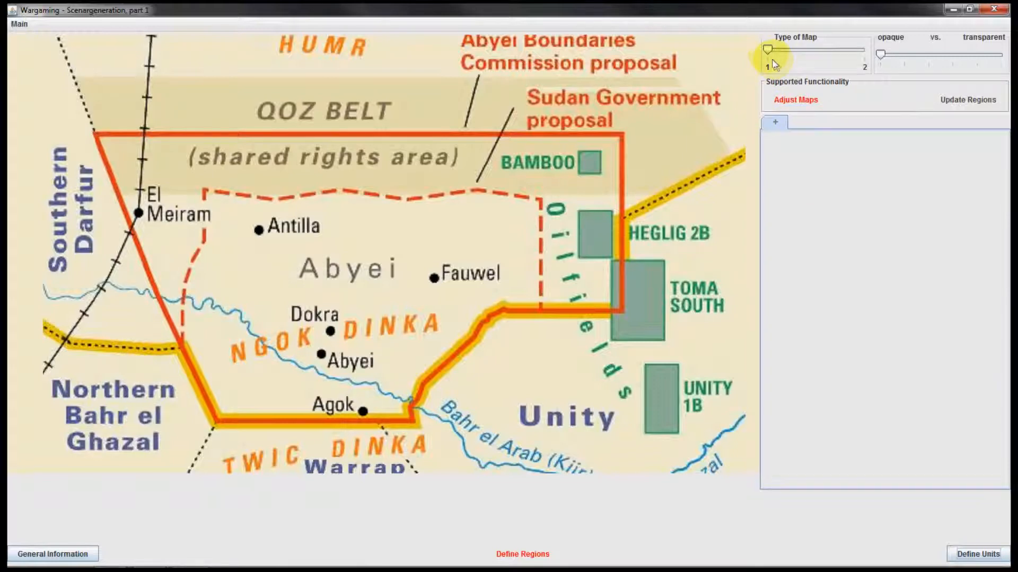
pyautogui.moveTo(767, 51)
pyautogui.mouseDown()
pyautogui.moveTo(862, 53)
pyautogui.moveTo(769, 51)
pyautogui.mouseUp()
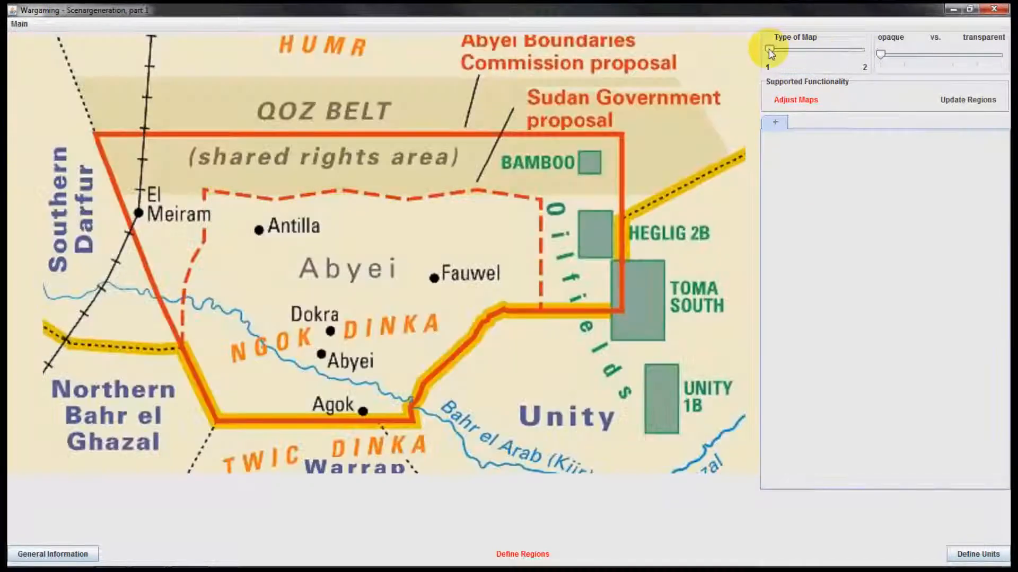
pyautogui.moveTo(386, 279)
pyautogui.mouseDown()
pyautogui.moveTo(368, 284)
pyautogui.moveTo(398, 273)
pyautogui.moveTo(370, 268)
pyautogui.mouseUp()
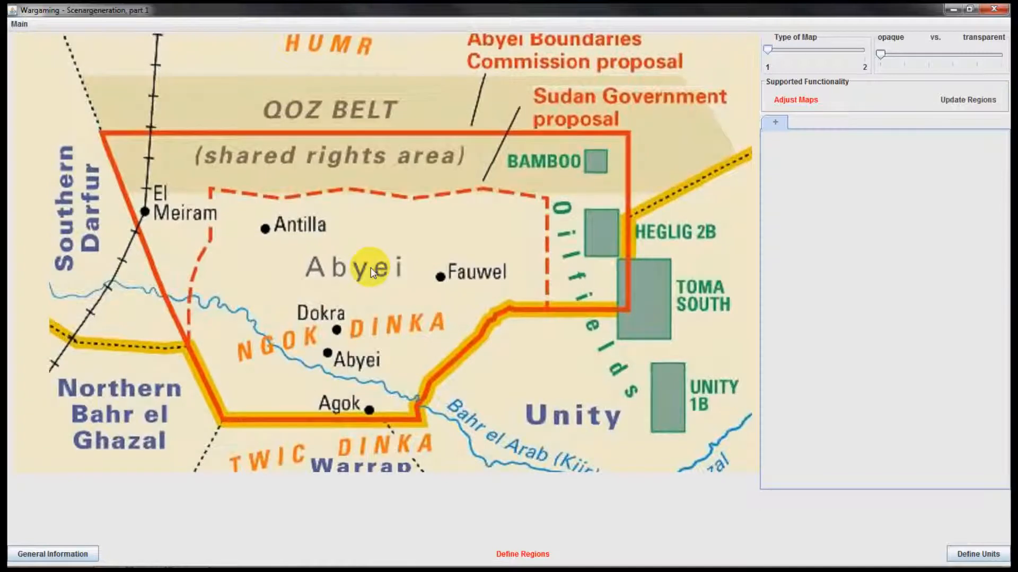
pyautogui.scroll(-2, 397, 283)
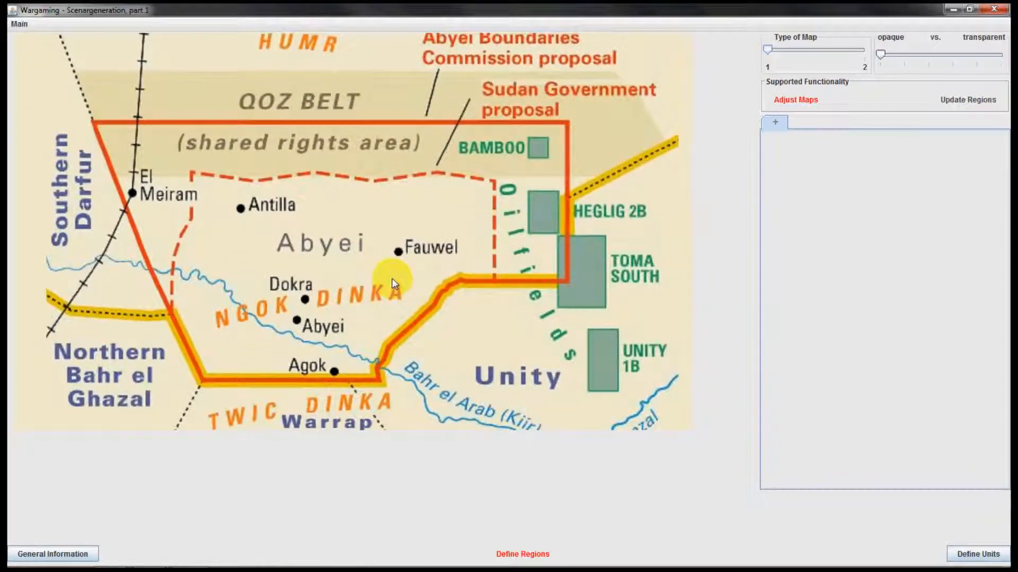
pyautogui.scroll(2, 393, 281)
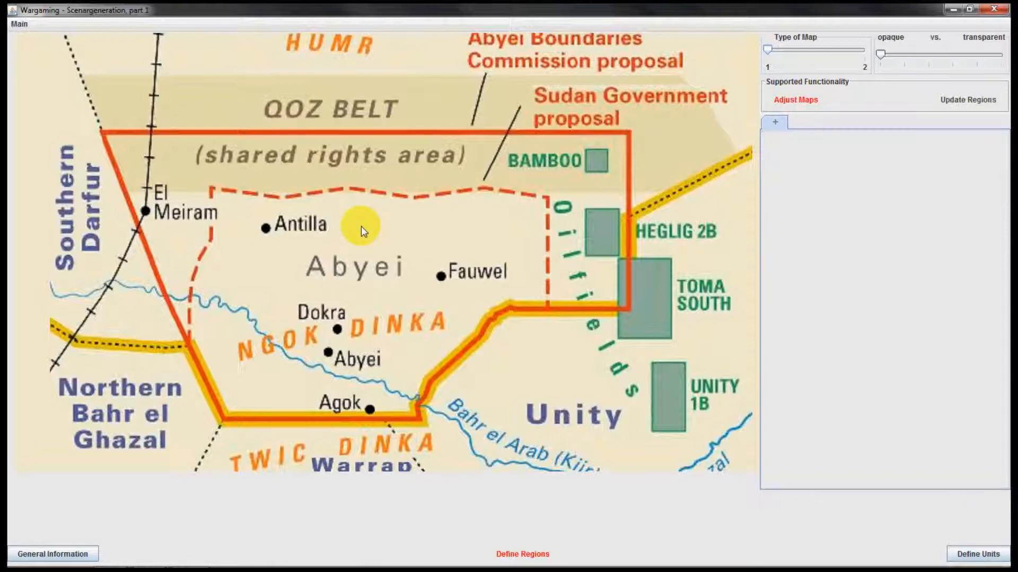
pyautogui.moveTo(361, 227); pyautogui.dragTo(357, 229)
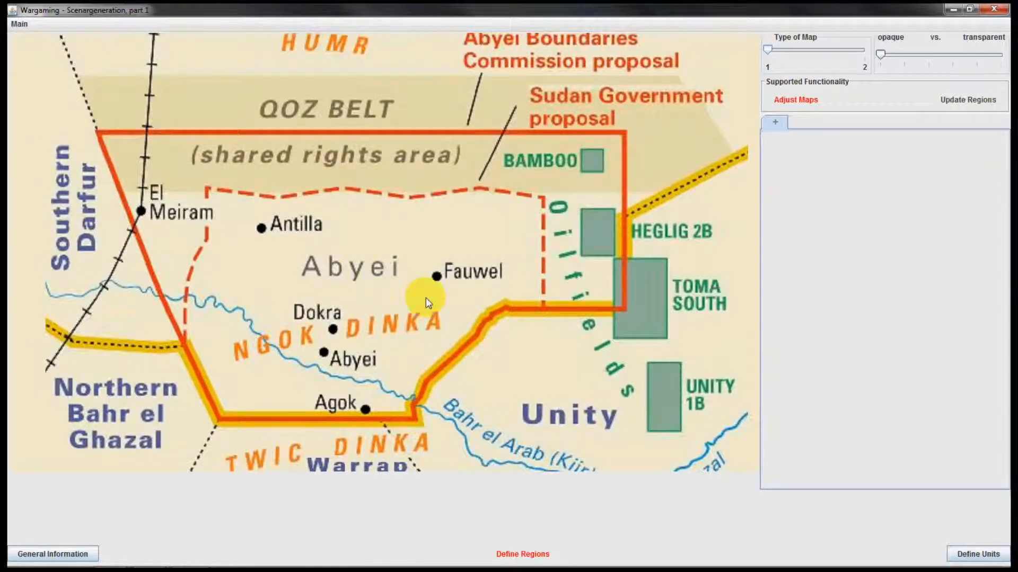
# Try scaling map 1 down and back up, and preview map 2 before returning to map 1
pyautogui.scroll(-3, 415, 303)
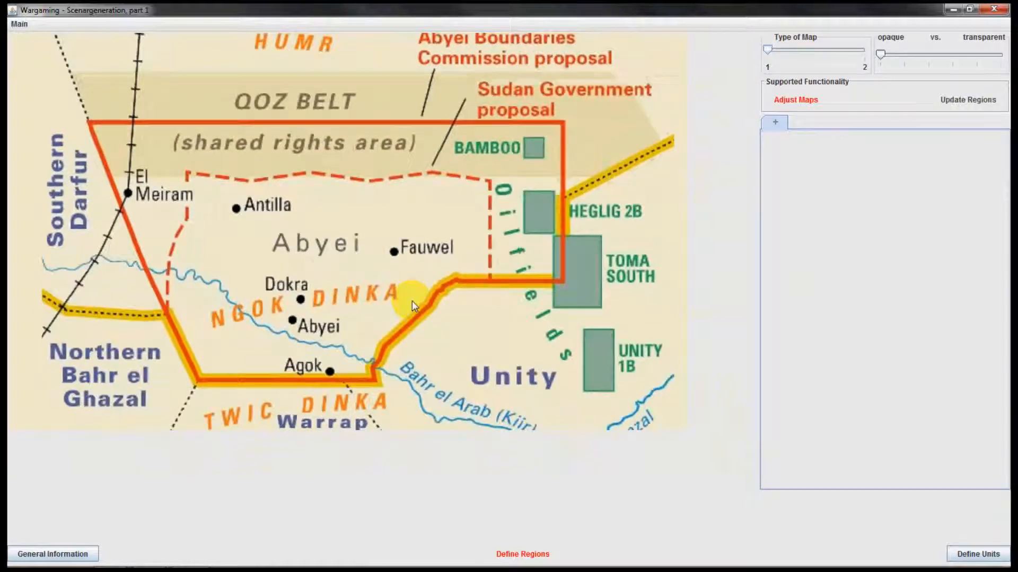
pyautogui.scroll(3, 385, 290)
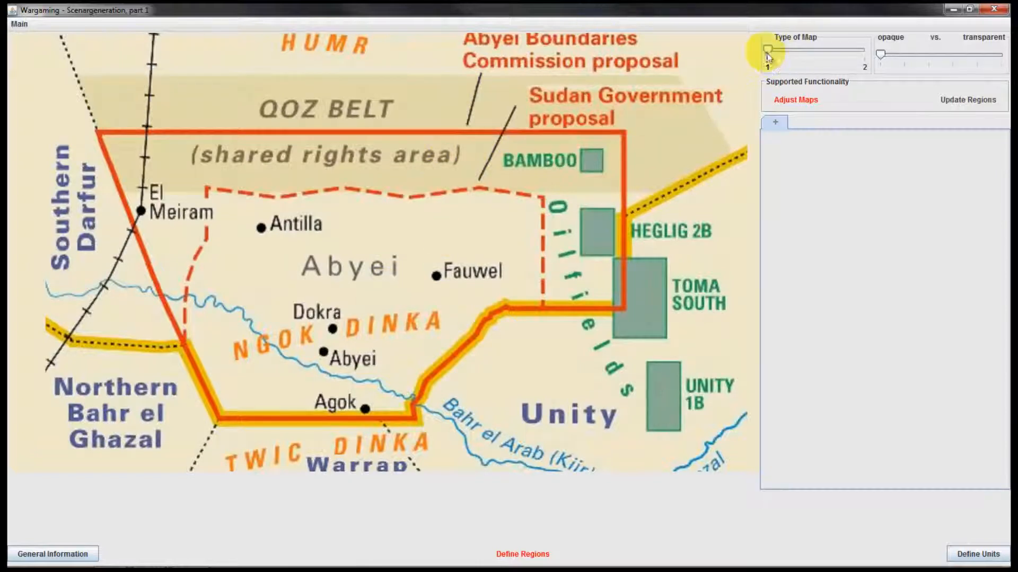
pyautogui.moveTo(768, 51); pyautogui.dragTo(864, 53)
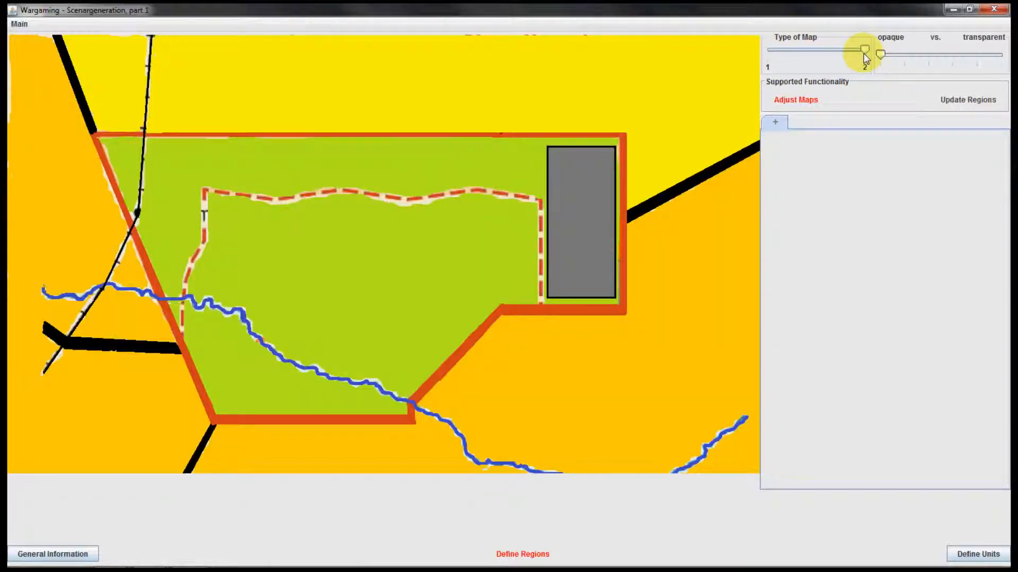
pyautogui.moveTo(859, 51); pyautogui.dragTo(774, 48)
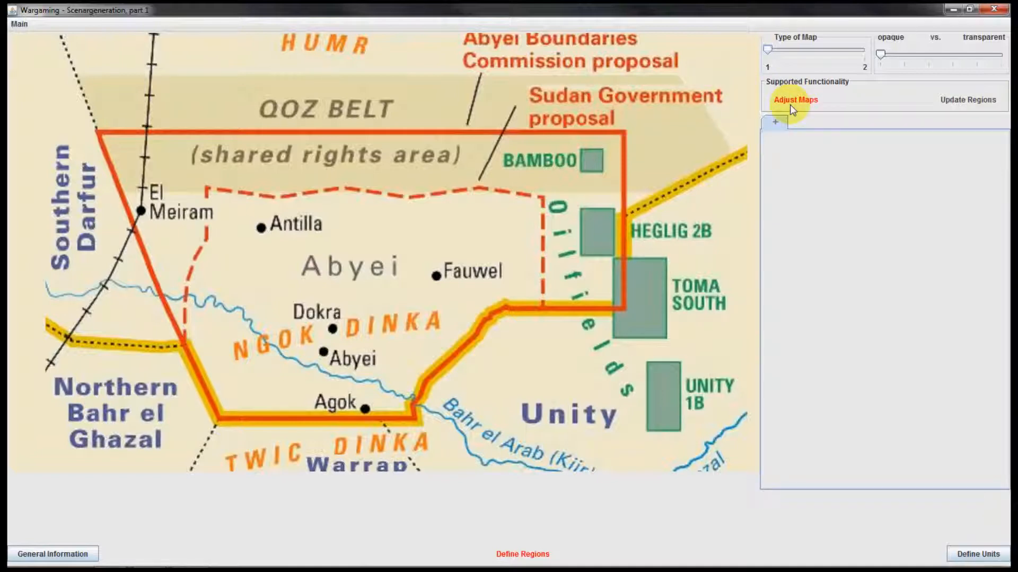
# In region-updating mode with the map faded mostly transparent, add a region named Region 1 controlled by Local 1
pyautogui.click(946, 101)
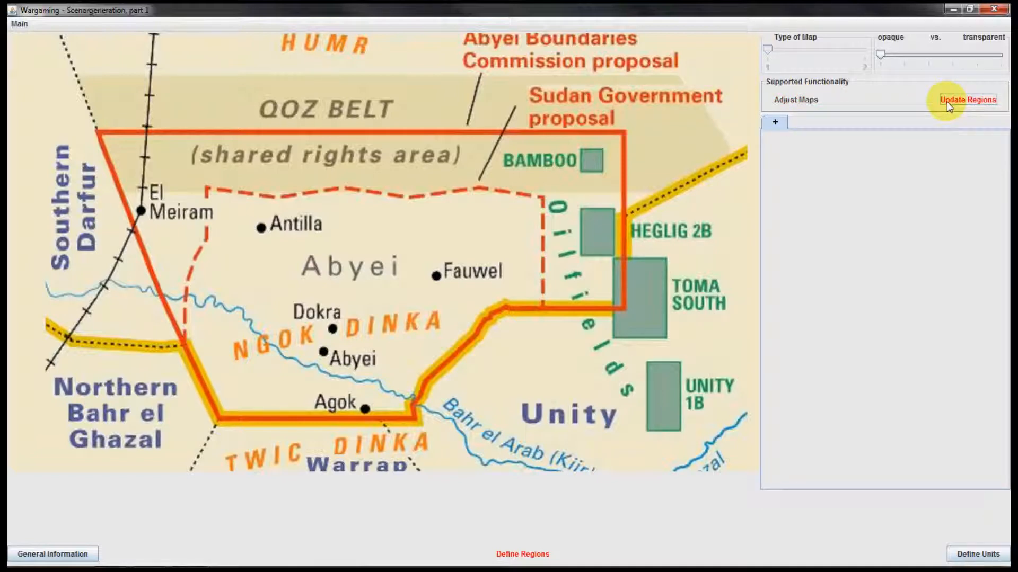
pyautogui.moveTo(880, 57); pyautogui.dragTo(977, 61)
pyautogui.click(776, 124)
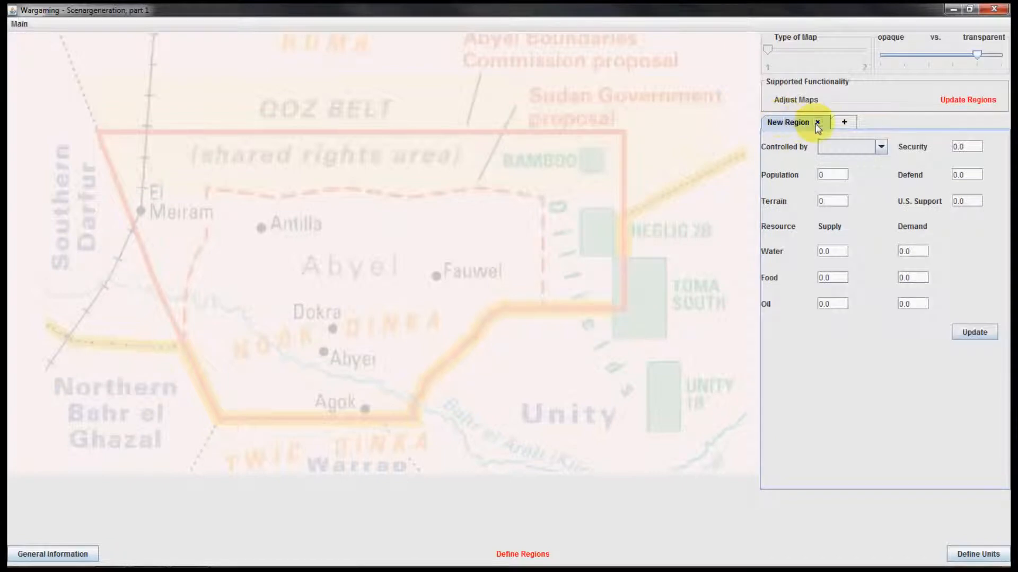
pyautogui.doubleClick(795, 123)
pyautogui.write('Region 1')
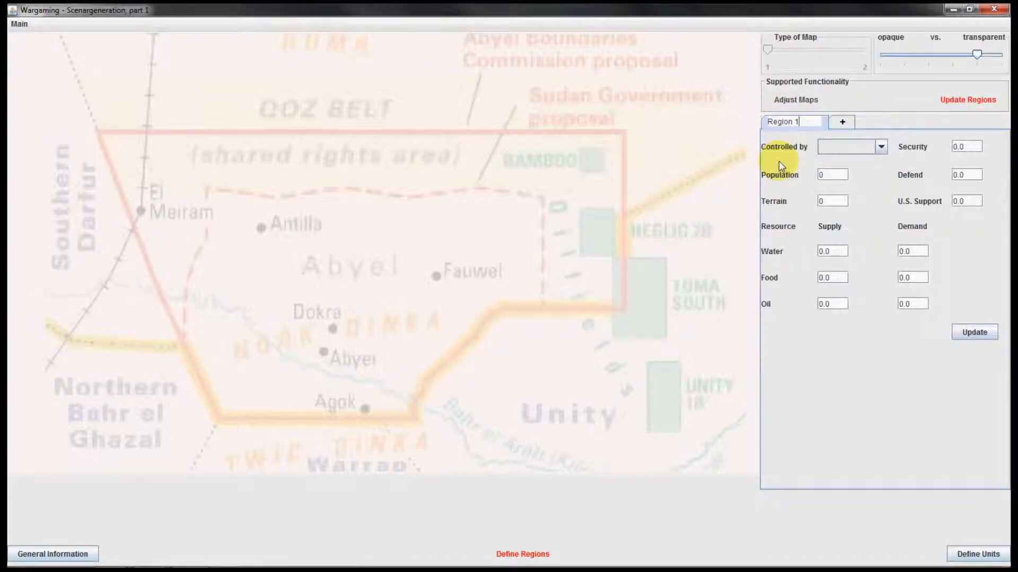
pyautogui.press('Return')
pyautogui.click(841, 148)
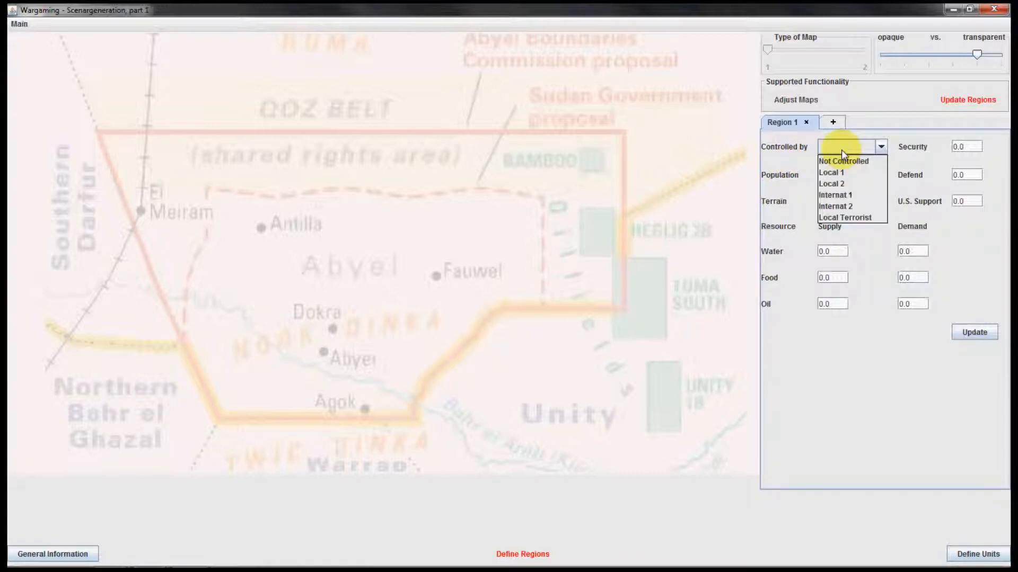
pyautogui.click(842, 174)
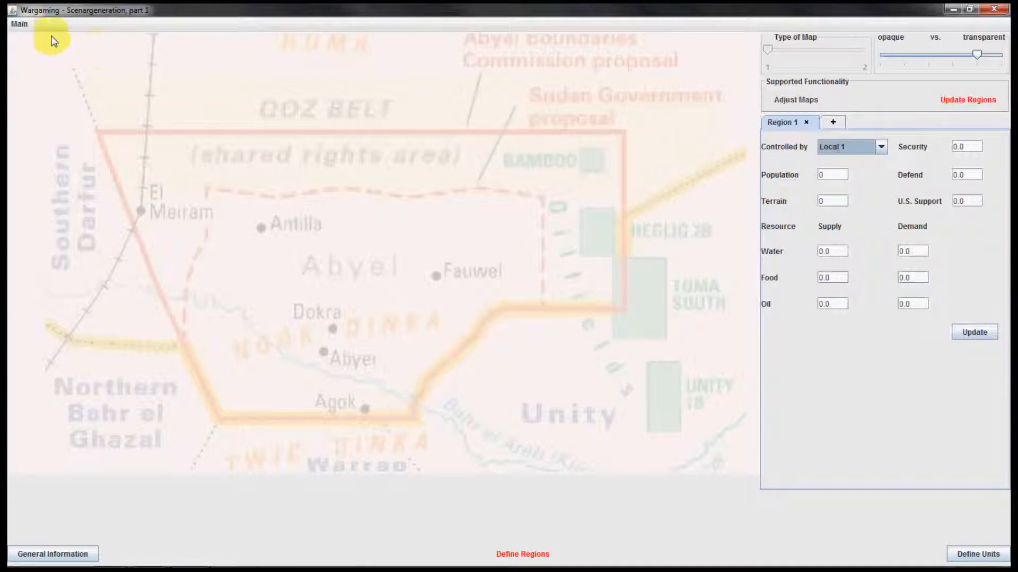
# Outline Region 1 as a polygon covering Southern Darfur and align its eastern vertex with the corner of the red boundary
pyautogui.click(10, 36)
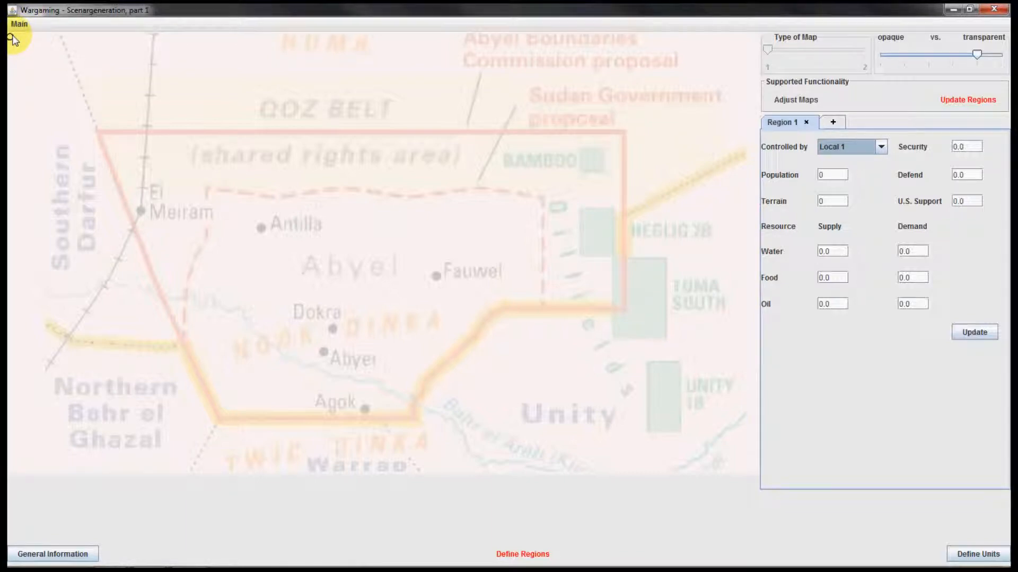
pyautogui.click(14, 323)
pyautogui.click(47, 326)
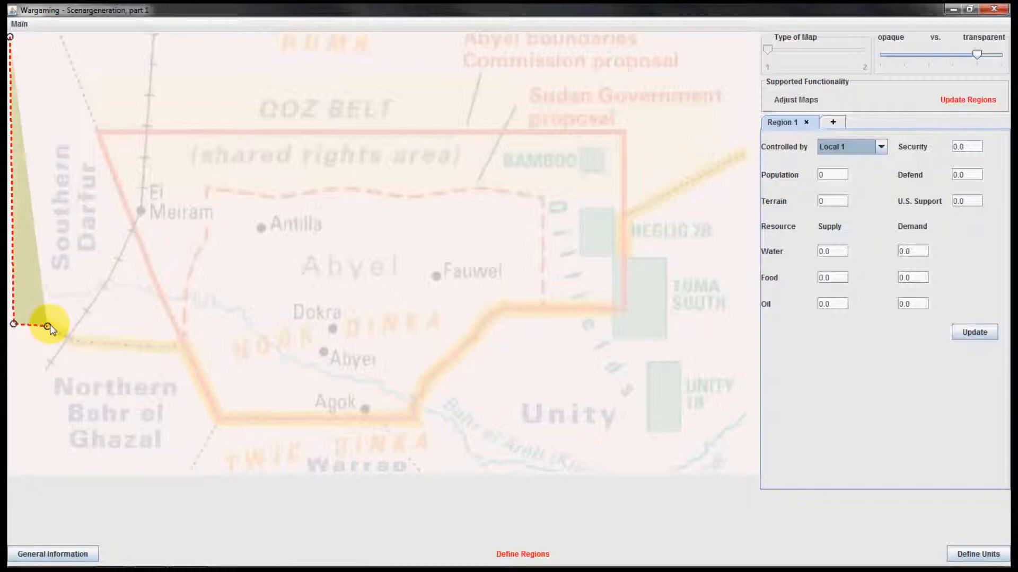
pyautogui.click(71, 342)
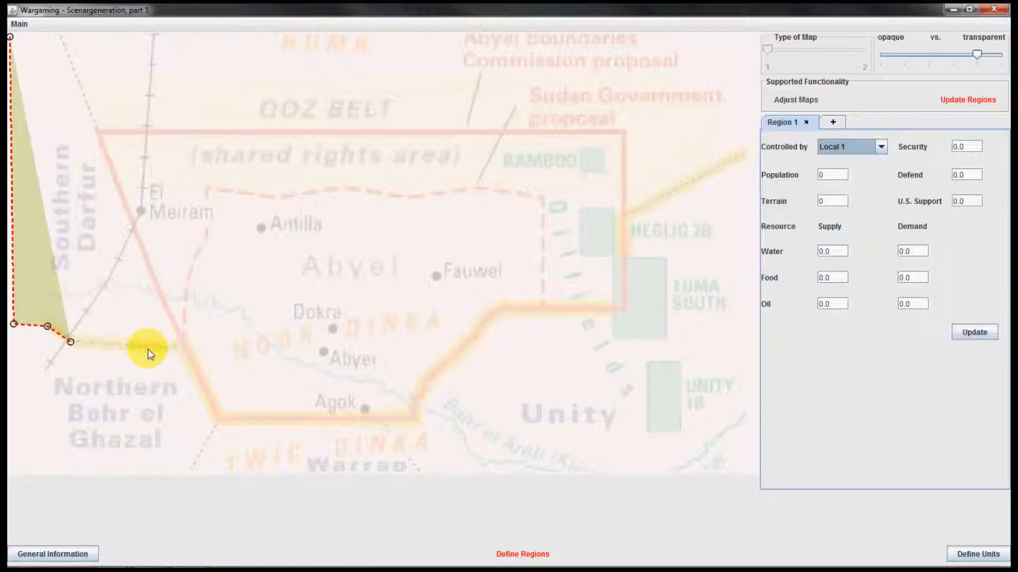
pyautogui.click(119, 349)
pyautogui.click(184, 347)
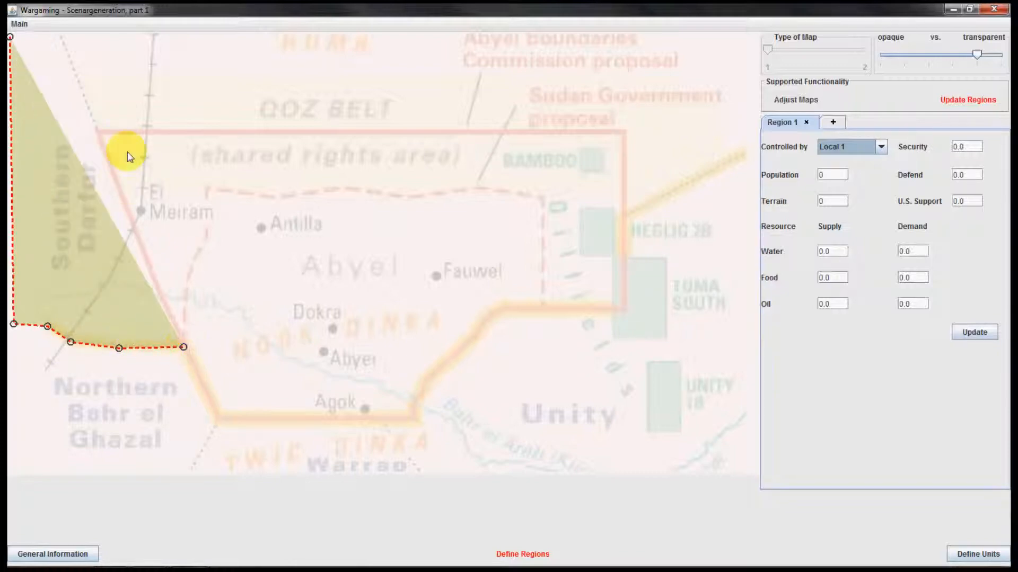
pyautogui.click(96, 134)
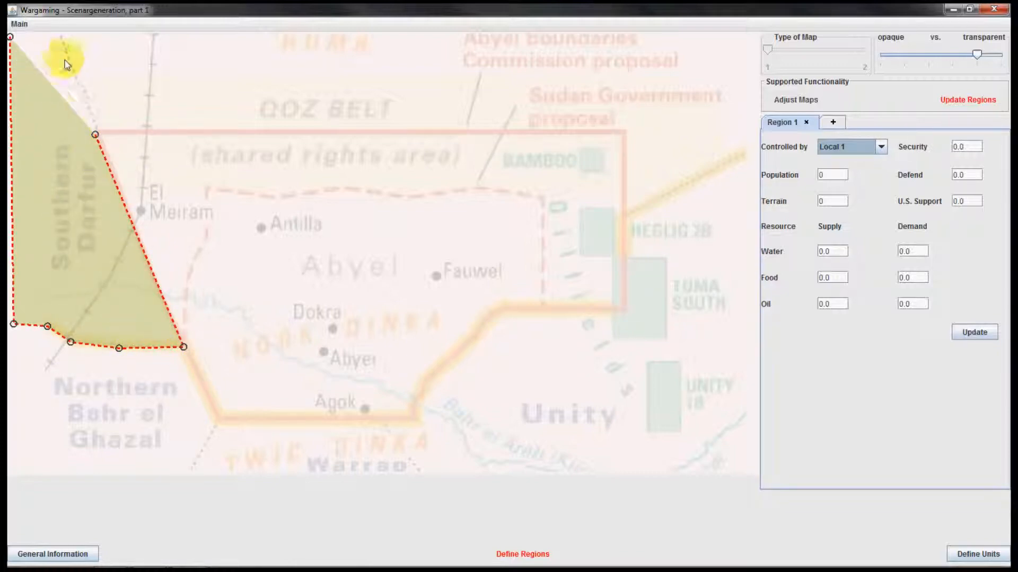
pyautogui.click(59, 36)
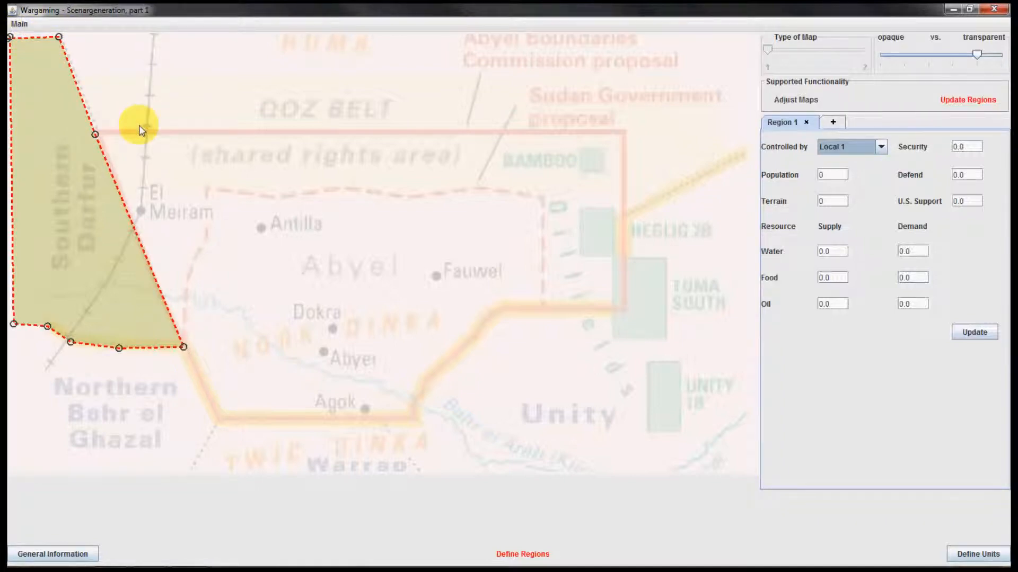
pyautogui.moveTo(96, 134)
pyautogui.mouseDown()
pyautogui.moveTo(274, 128)
pyautogui.moveTo(234, 113)
pyautogui.moveTo(91, 125)
pyautogui.moveTo(100, 134)
pyautogui.moveTo(84, 197)
pyautogui.moveTo(118, 175)
pyautogui.moveTo(99, 132)
pyautogui.mouseUp()
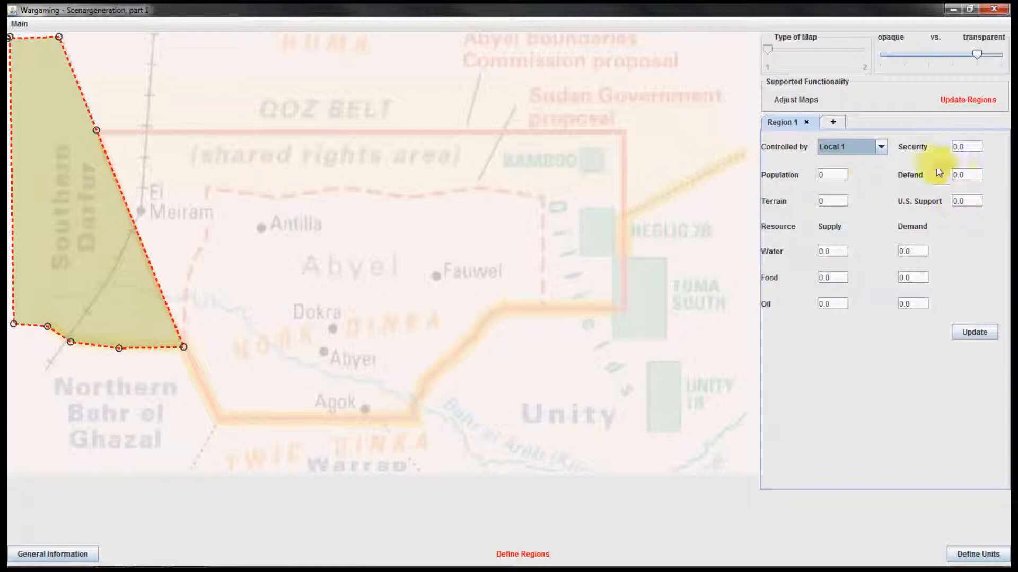
# Set Region 1's population to 1000
pyautogui.click(840, 175)
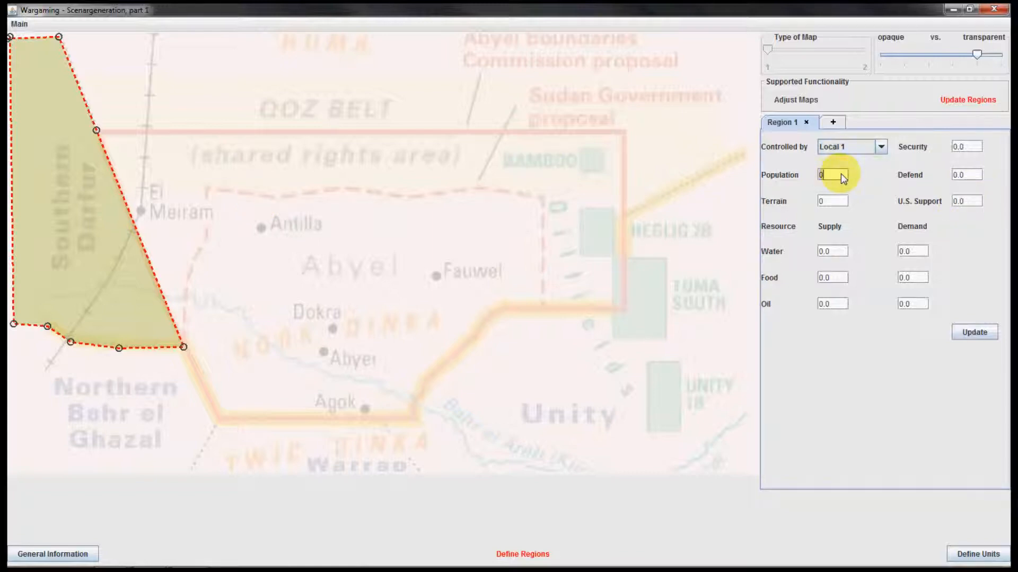
pyautogui.press('BackSpace')
pyautogui.write('1000')
pyautogui.click(835, 204)
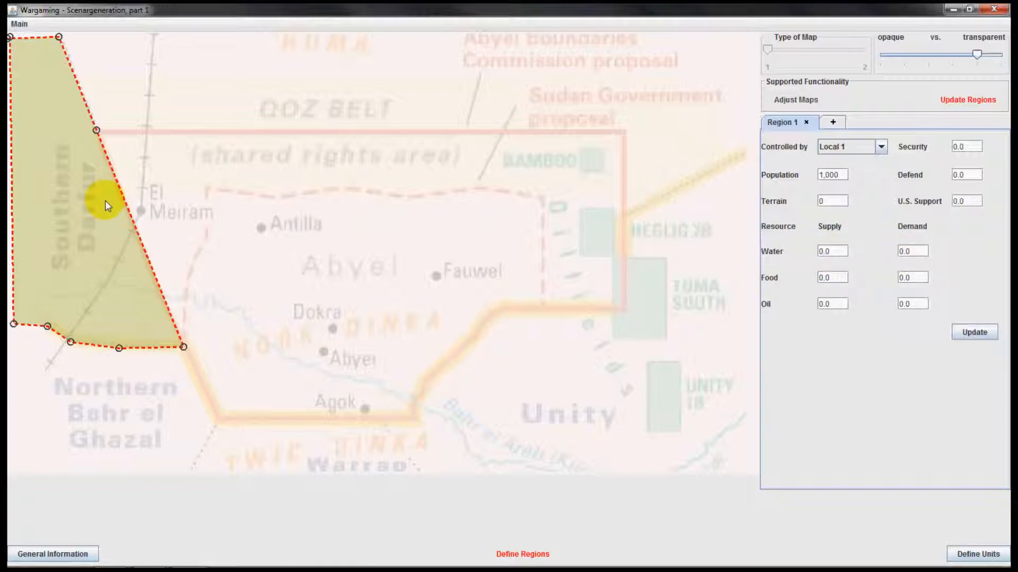
# Set Region 1's water supply to 5 and its food supply to 2
pyautogui.click(821, 254)
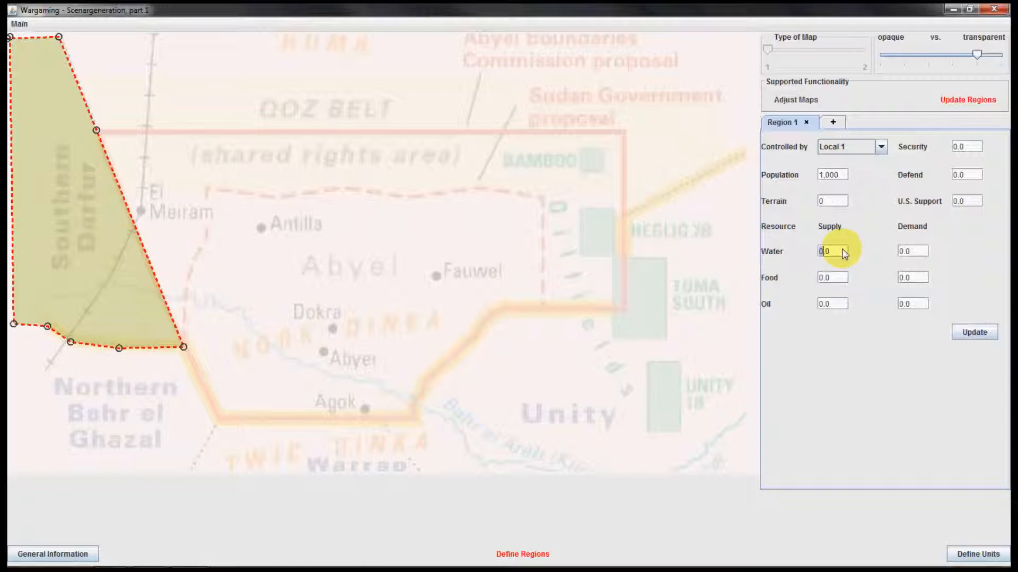
pyautogui.write('5')
pyautogui.doubleClick(820, 277)
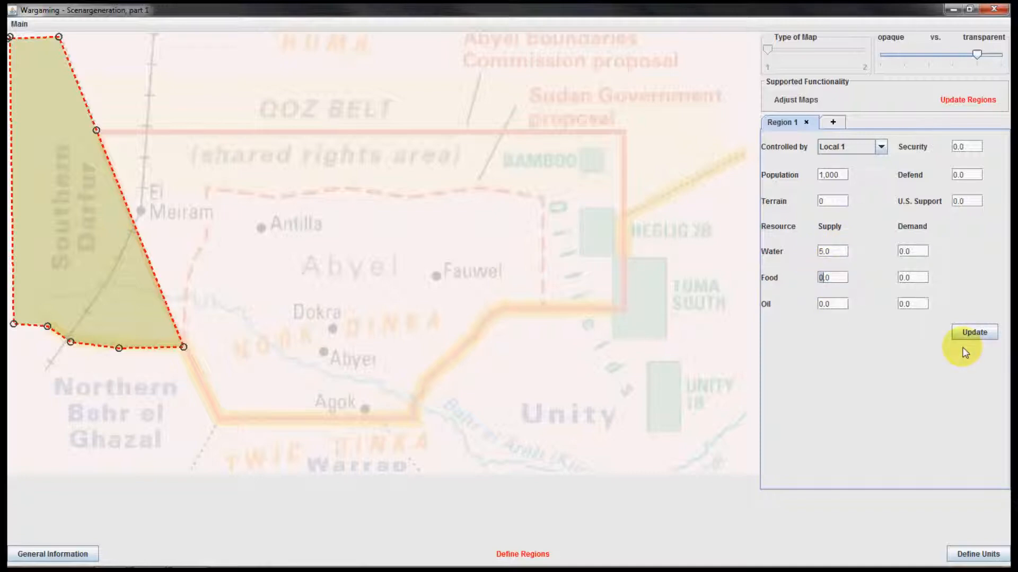
pyautogui.write('2')
pyautogui.click(844, 302)
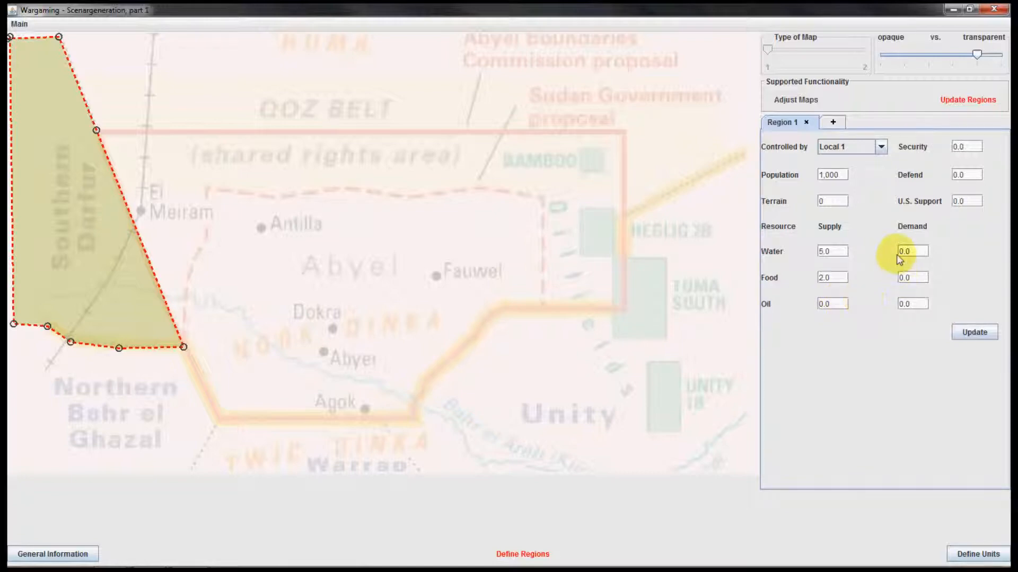
# Set Region 1's water demand and food demand to 10 each
pyautogui.click(911, 276)
pyautogui.doubleClick(904, 257)
pyautogui.write('10')
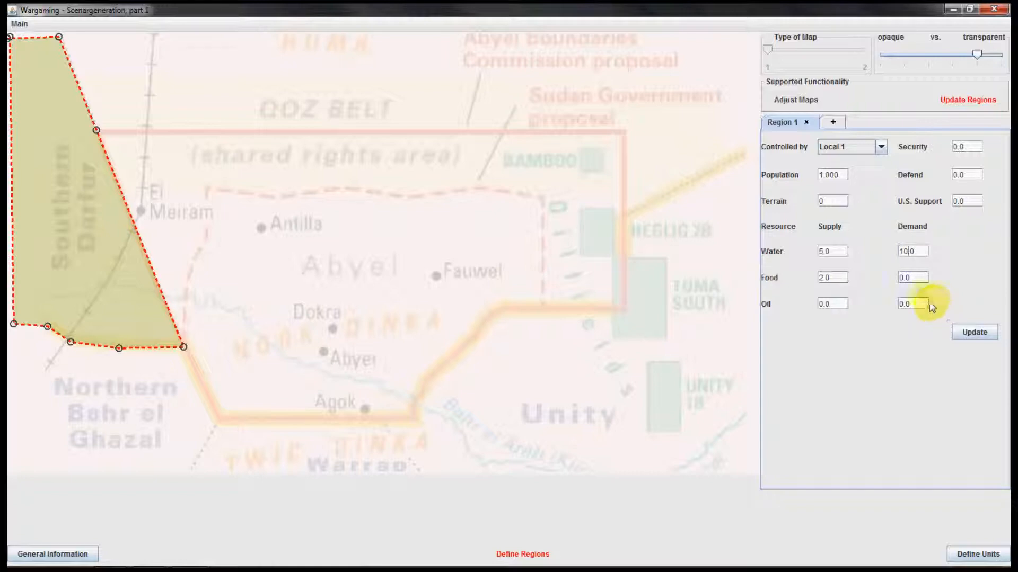
pyautogui.click(904, 280)
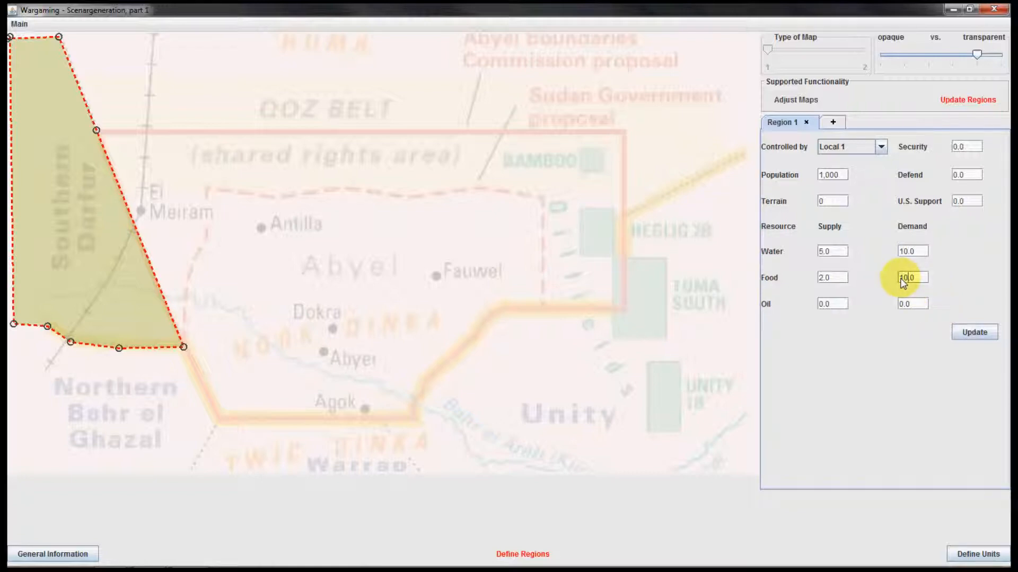
pyautogui.write('10')
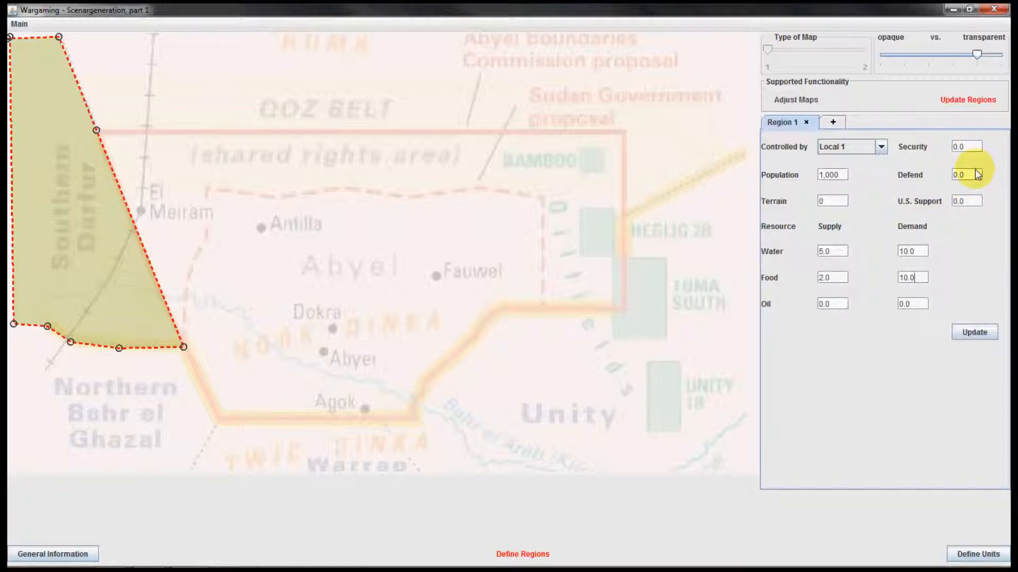
# Add another region named Region 2 and assign its control to Local 1
pyautogui.click(832, 121)
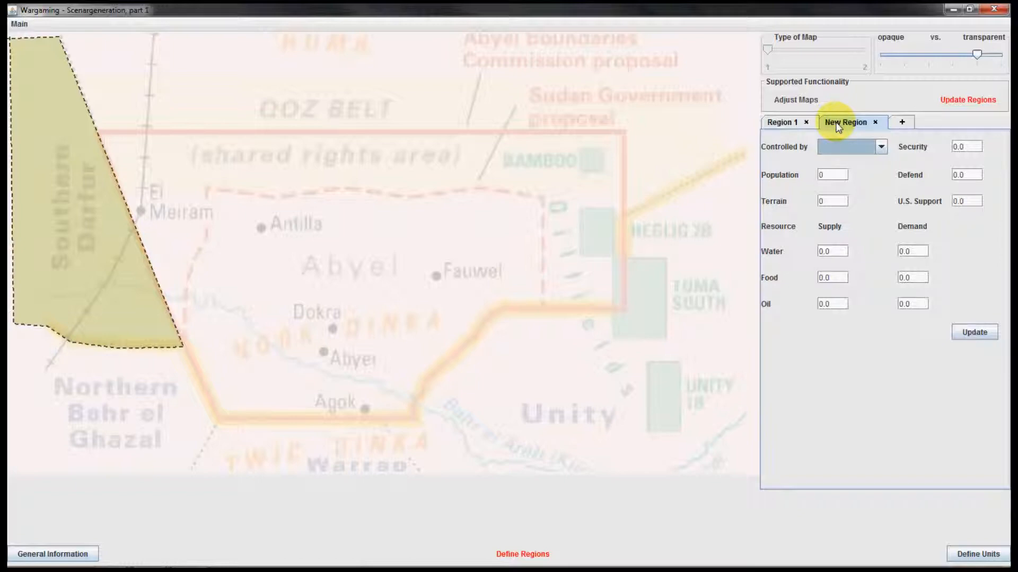
pyautogui.click(882, 148)
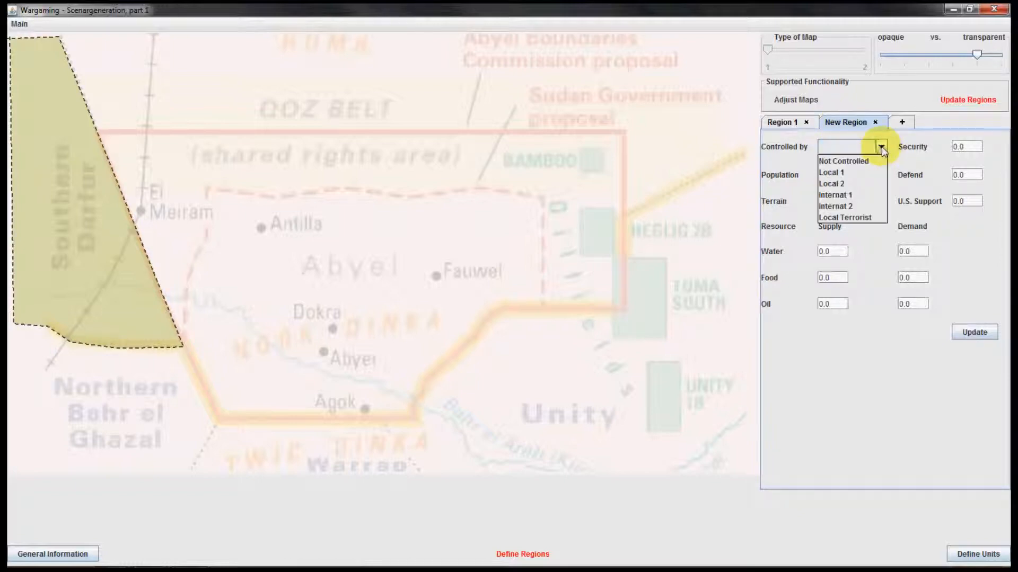
pyautogui.click(863, 176)
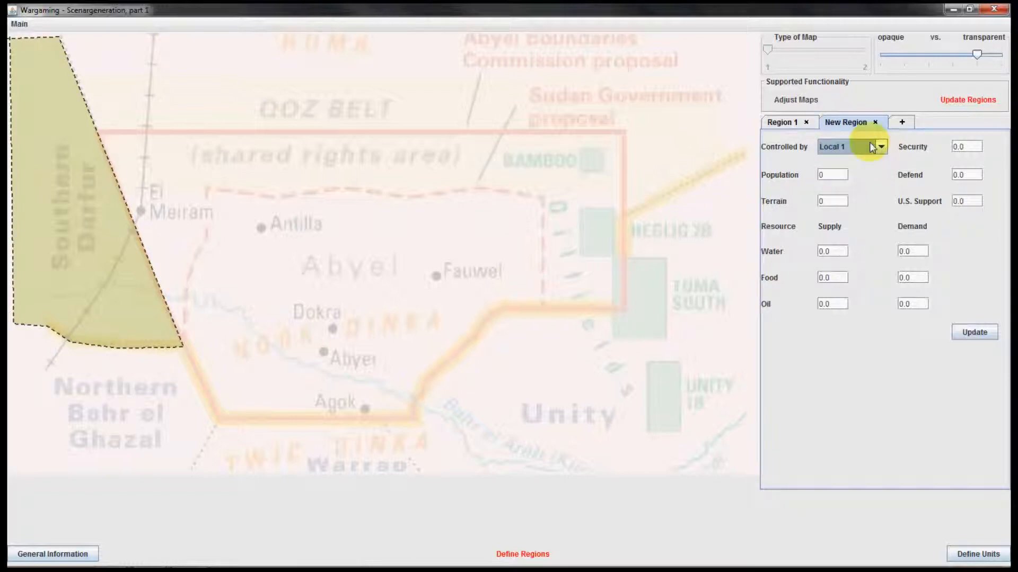
pyautogui.doubleClick(857, 124)
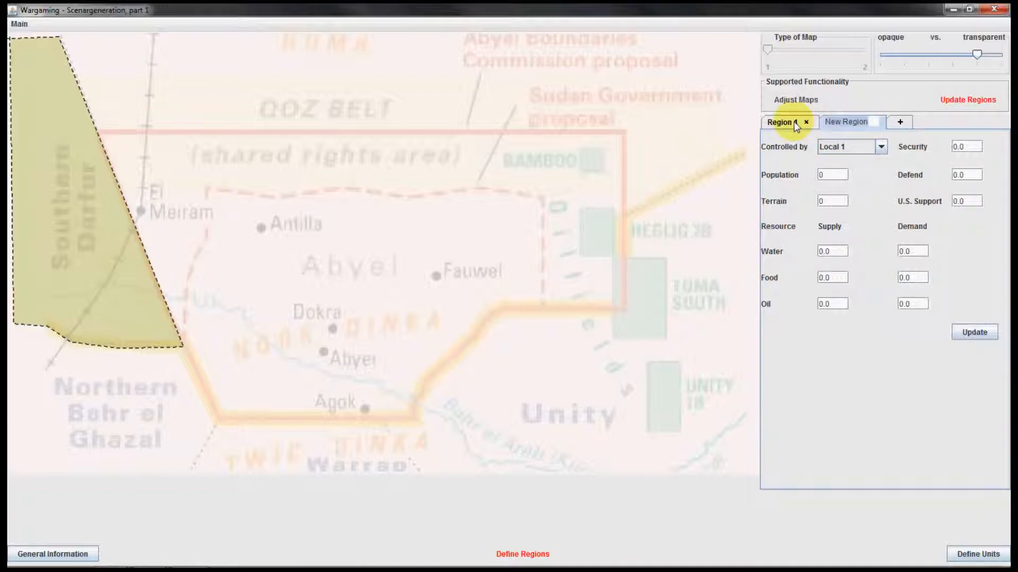
pyautogui.write('Region 2')
pyautogui.press('Return')
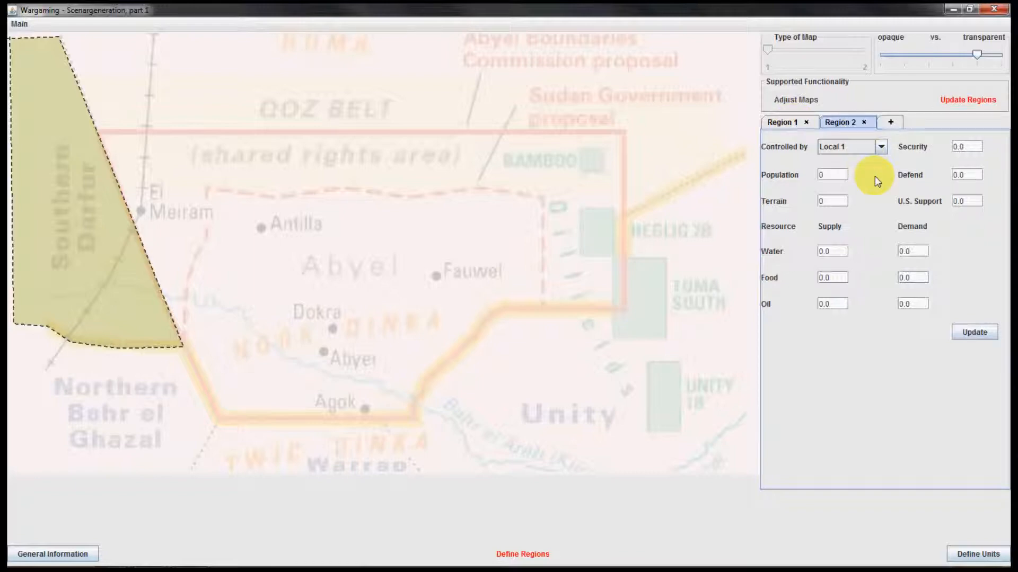
# Outline Region 2 from Region 1's upper eastern corner along the northern Abyei boundary, the northeastern border and the map's upper edge
pyautogui.click(58, 38)
pyautogui.click(96, 134)
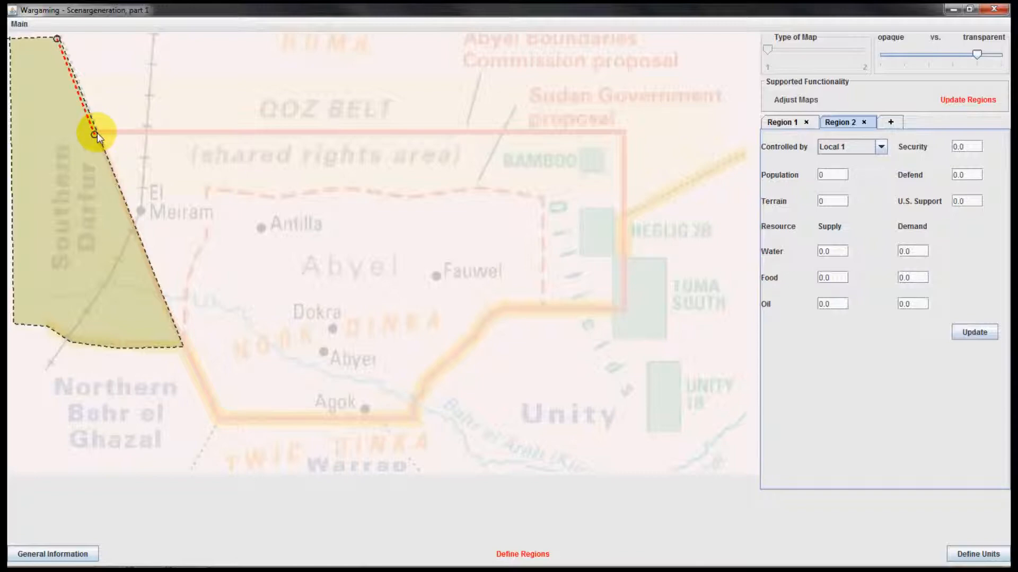
pyautogui.click(624, 135)
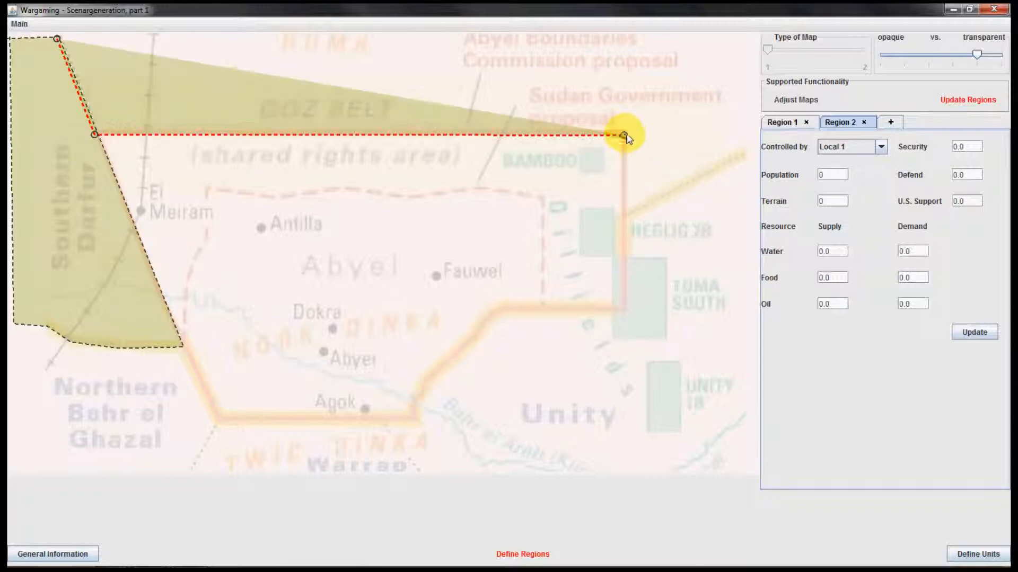
pyautogui.click(624, 218)
pyautogui.click(746, 153)
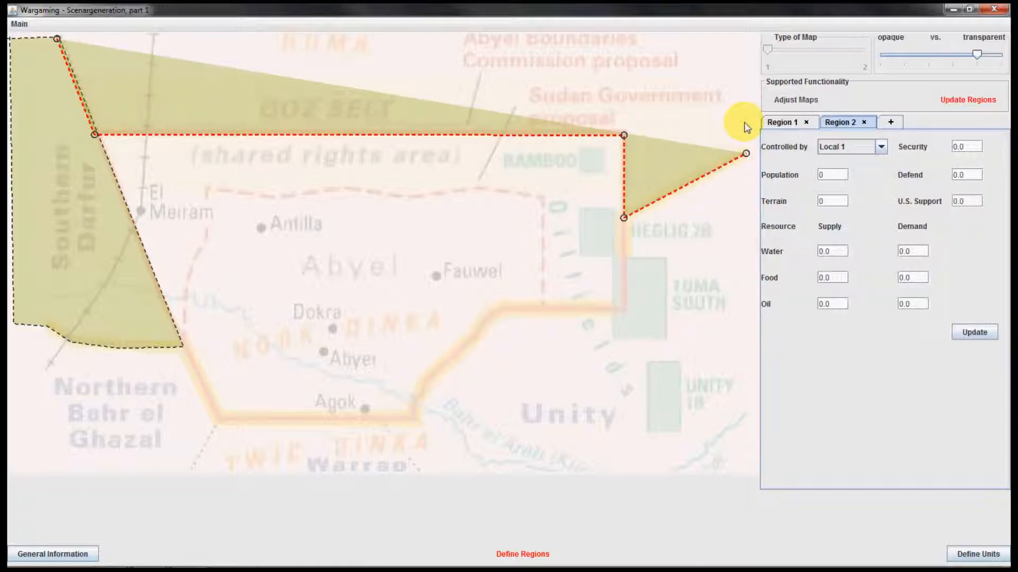
pyautogui.click(746, 37)
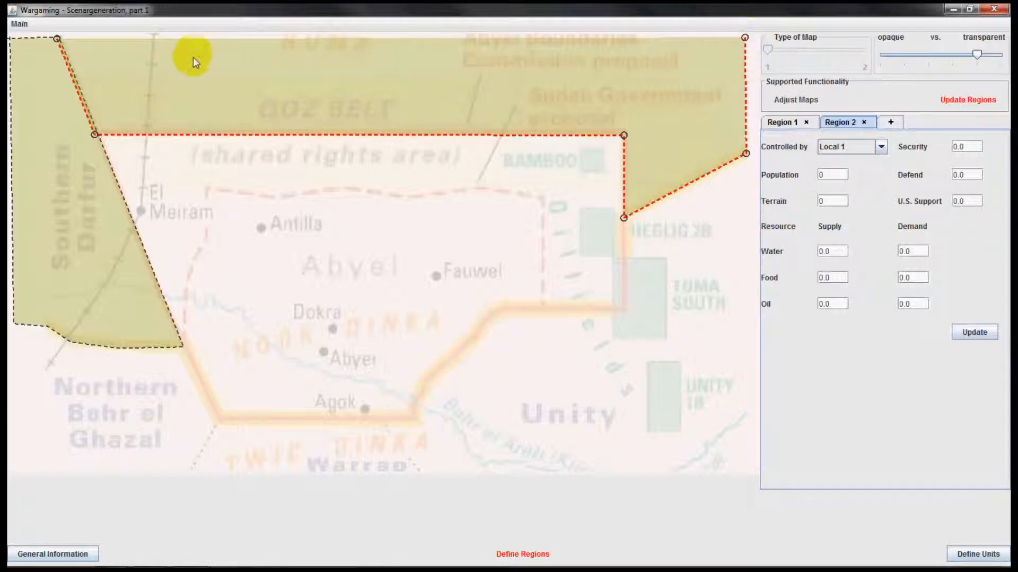
pyautogui.click(56, 38)
# Extend Region 2's outline with extra points inside Region 1, ending at the northwestern corner of the Abyei boundary
pyautogui.click(32, 138)
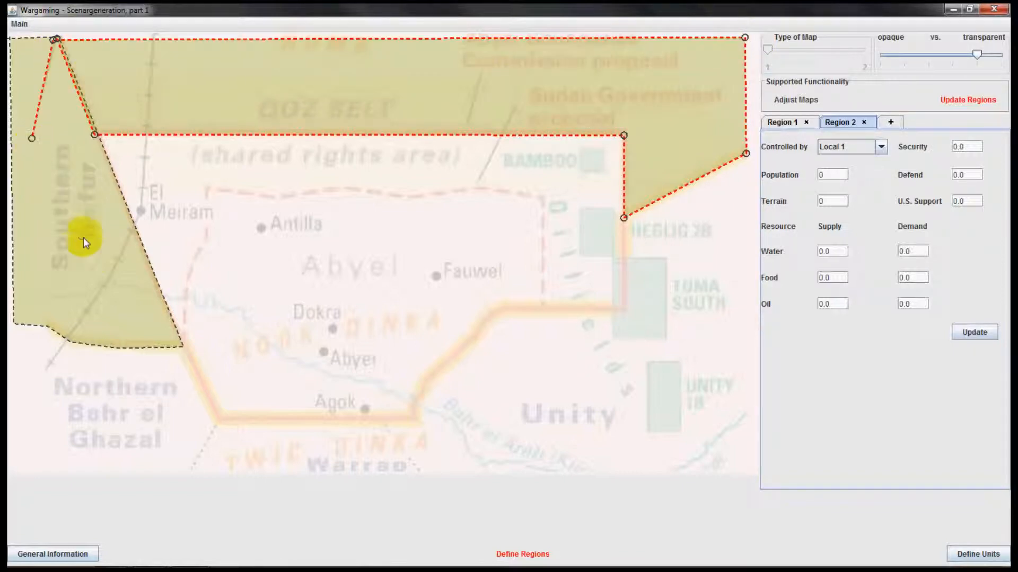
pyautogui.click(92, 256)
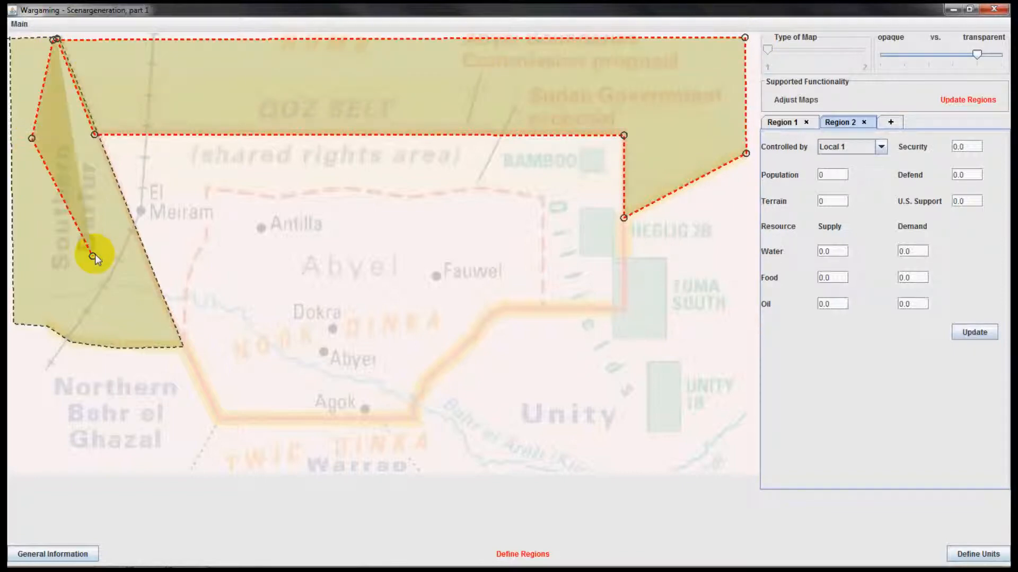
pyautogui.click(95, 134)
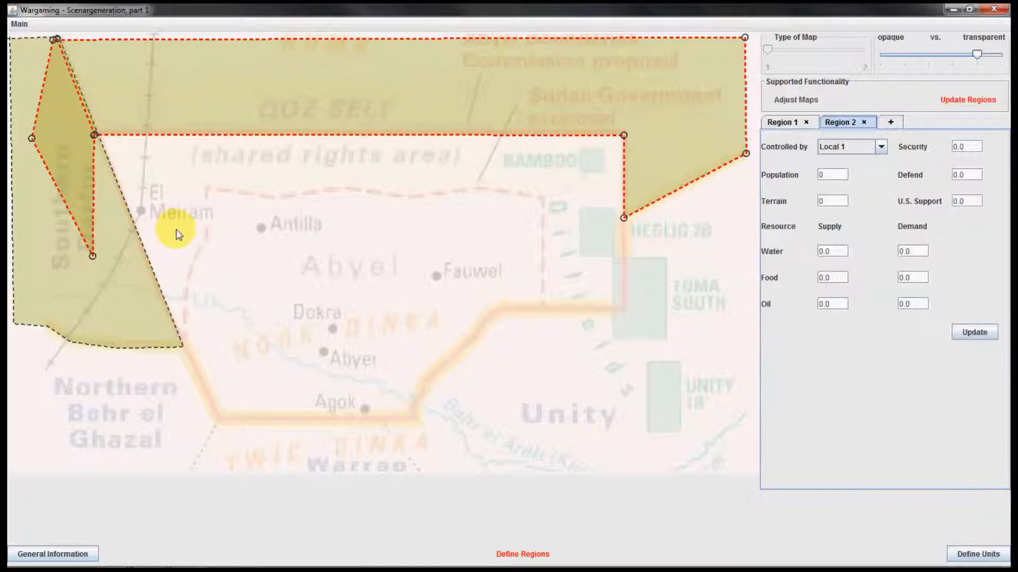
# Delete the stray points inside Region 1 and all the points at Region 2's two western corners
pyautogui.rightClick(93, 256)
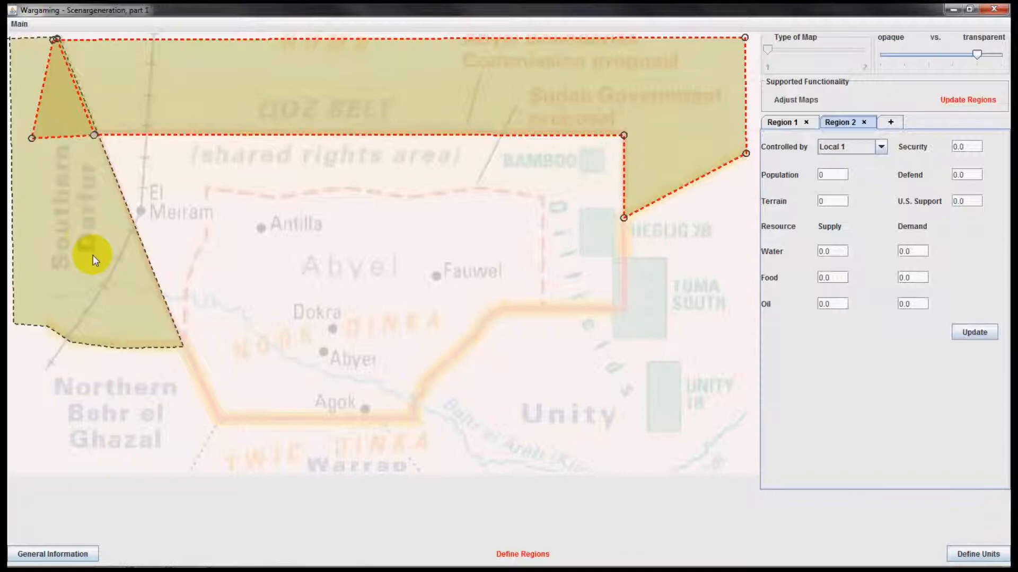
pyautogui.rightClick(32, 139)
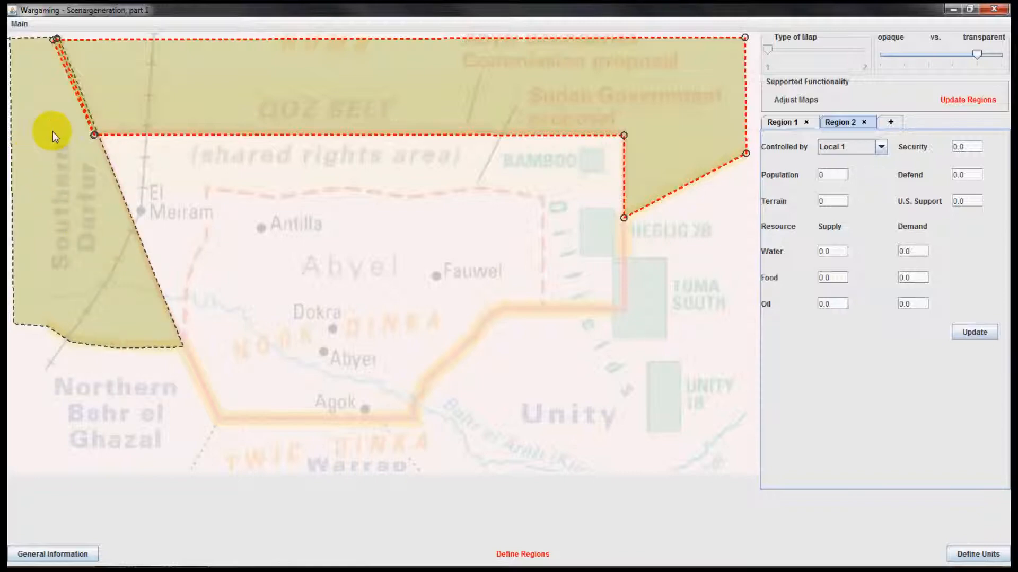
pyautogui.rightClick(94, 135)
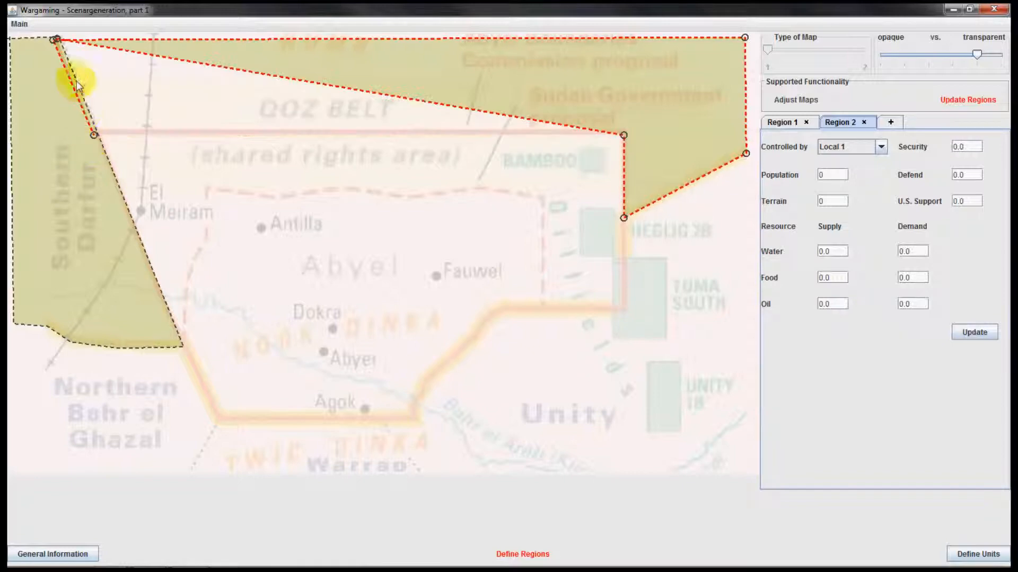
pyautogui.rightClick(56, 39)
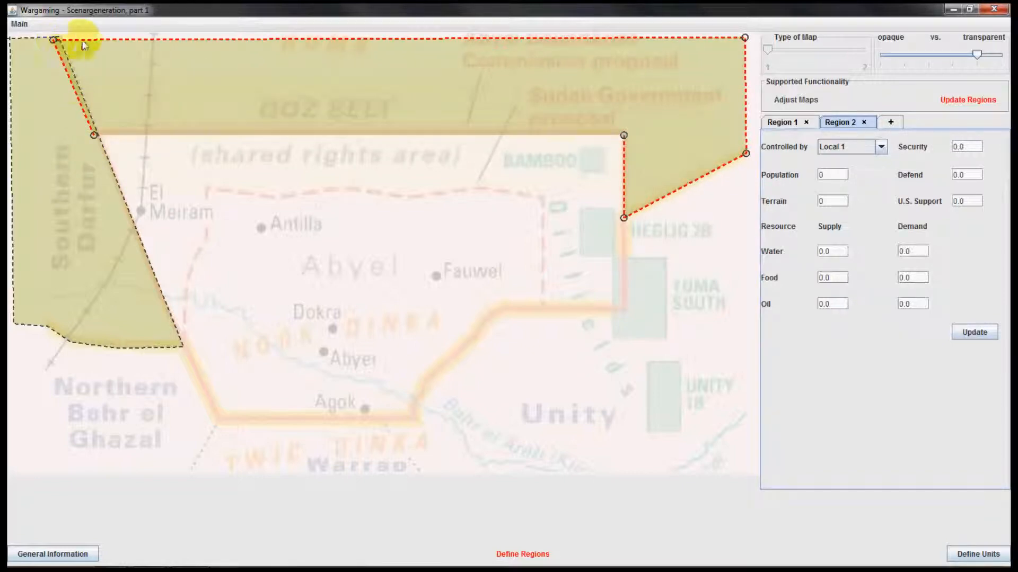
pyautogui.rightClick(93, 136)
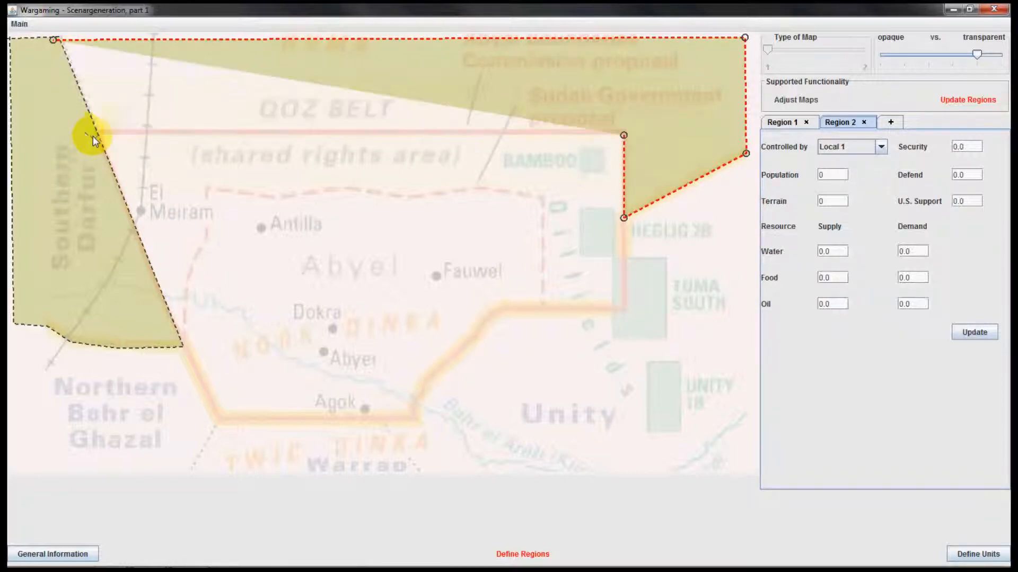
pyautogui.rightClick(54, 40)
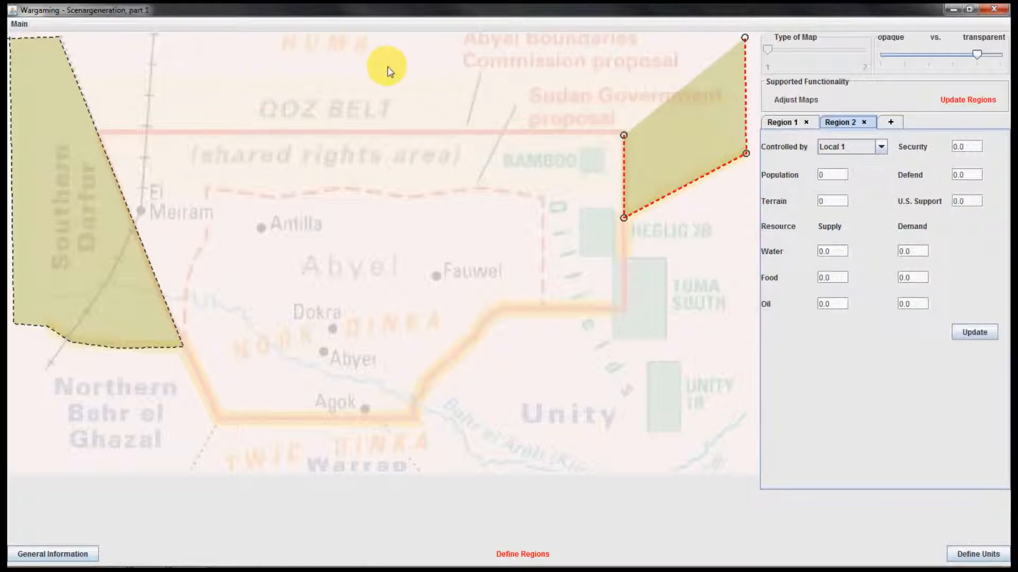
# Redraw Region 2's two western corners and close its outline along the northern Abyei boundary to the northeastern corner
pyautogui.click(57, 39)
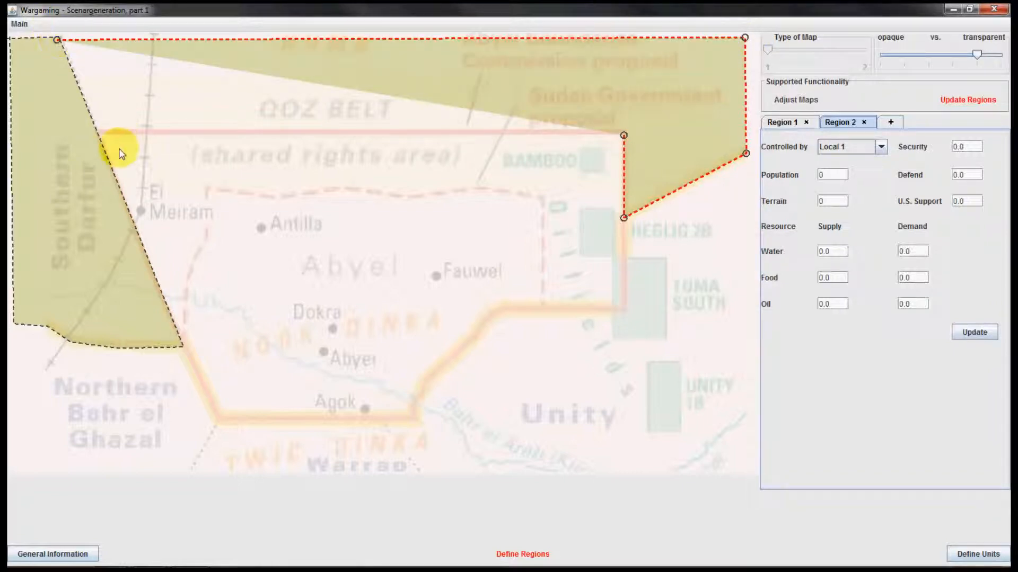
pyautogui.click(96, 134)
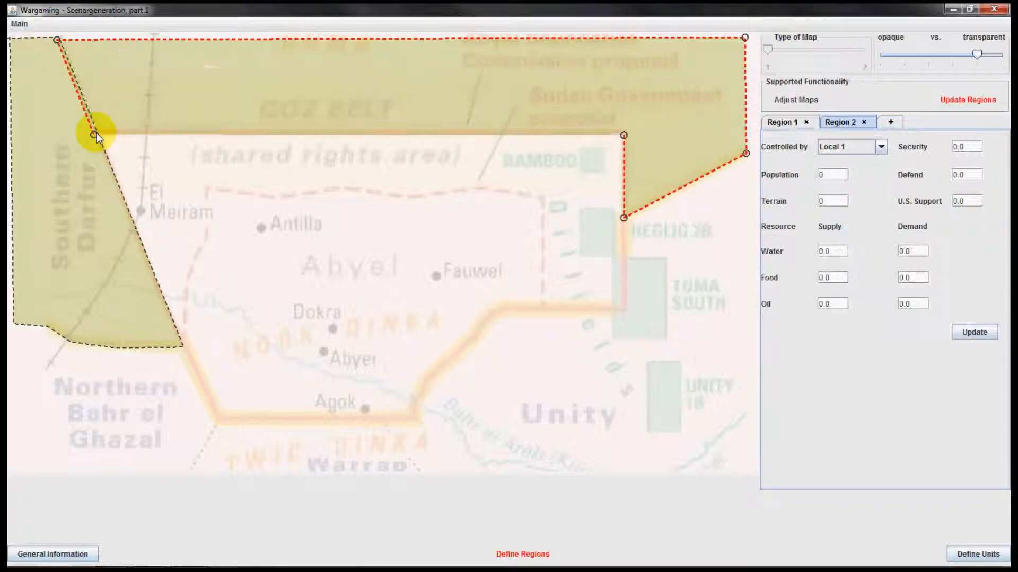
pyautogui.click(618, 138)
pyautogui.moveTo(617, 138); pyautogui.dragTo(623, 135)
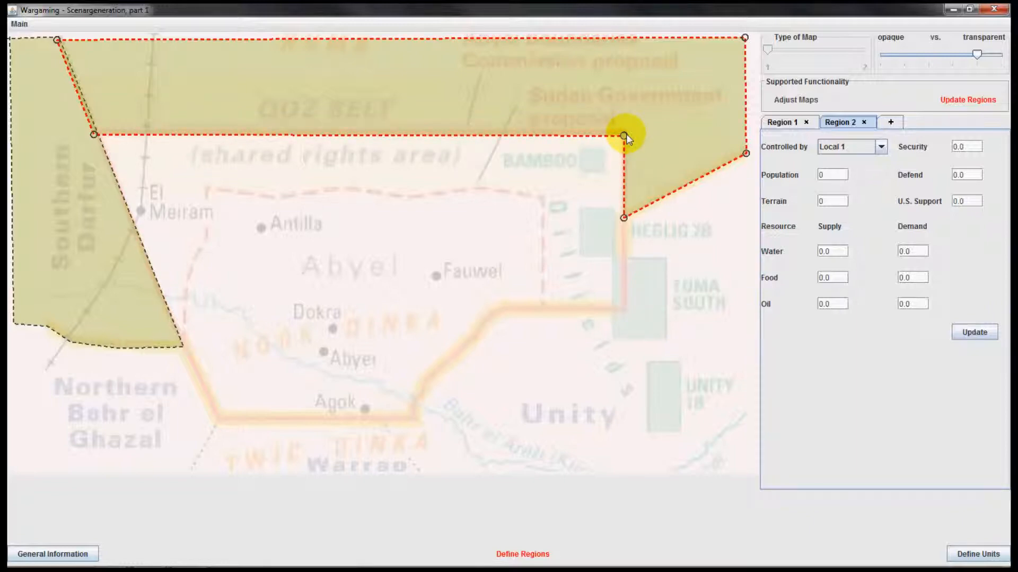
# Align Region 2's two western corner points with Region 1's eastern edge
pyautogui.click(97, 134)
pyautogui.moveTo(99, 133); pyautogui.dragTo(101, 132)
pyautogui.moveTo(58, 40); pyautogui.dragTo(60, 38)
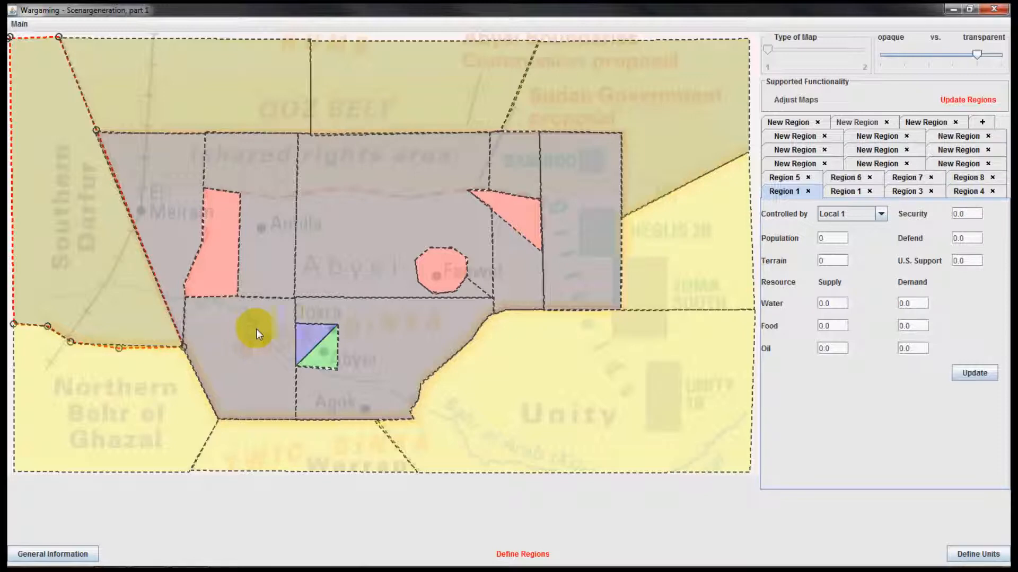
# Inspect the attributes of the triangular eastern terrorist region and the region around Antilla, including the available controlling players
pyautogui.click(877, 150)
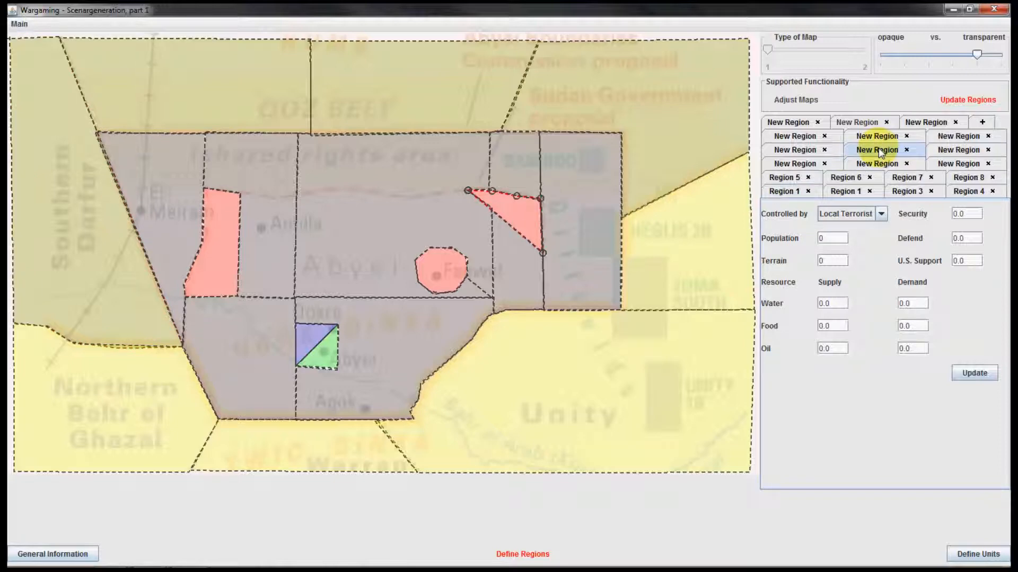
pyautogui.click(877, 137)
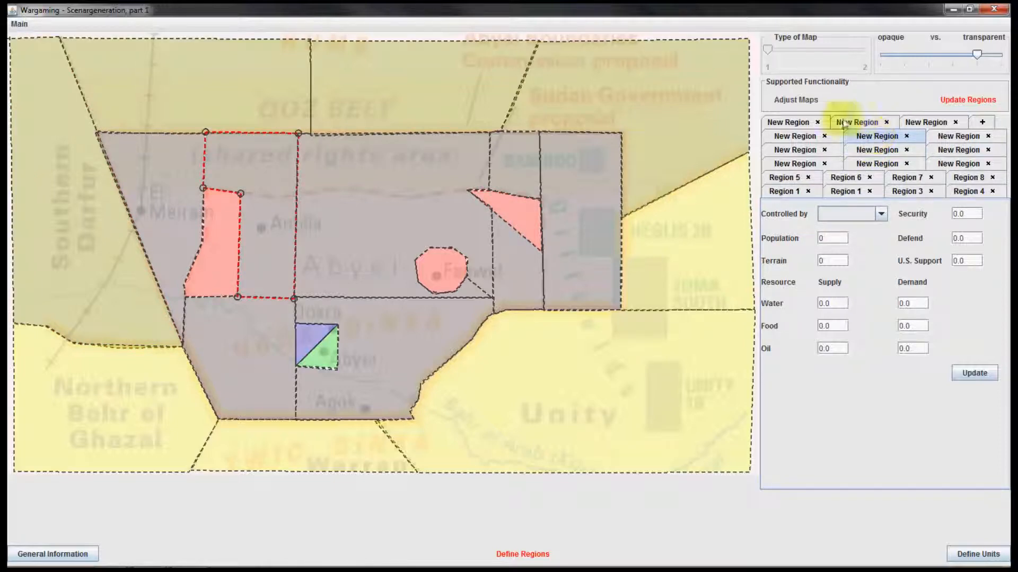
pyautogui.click(883, 214)
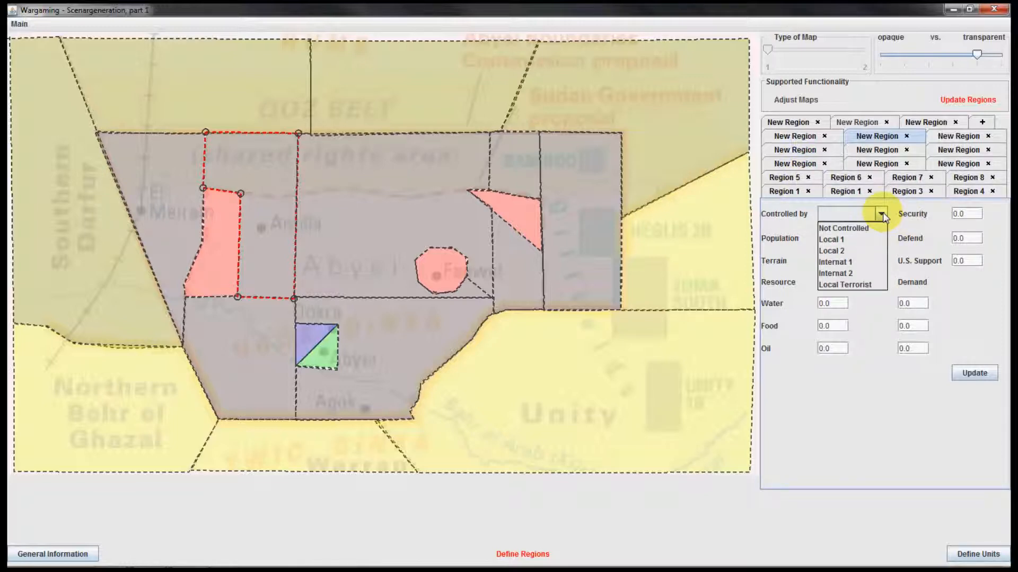
pyautogui.click(883, 212)
pyautogui.click(840, 238)
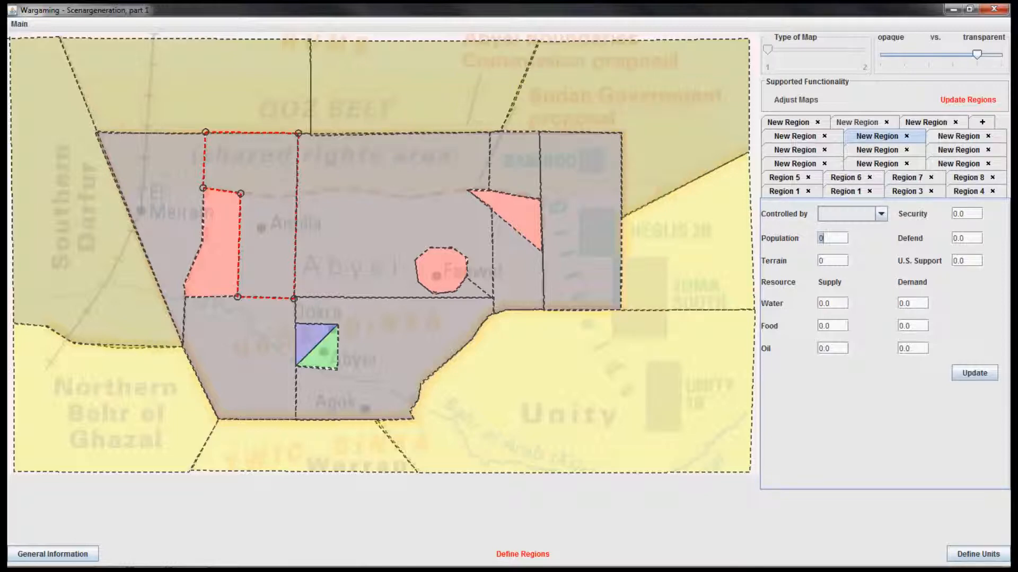
# Review the scenario's general information on resources and players, and return to defining the regions
pyautogui.click(55, 553)
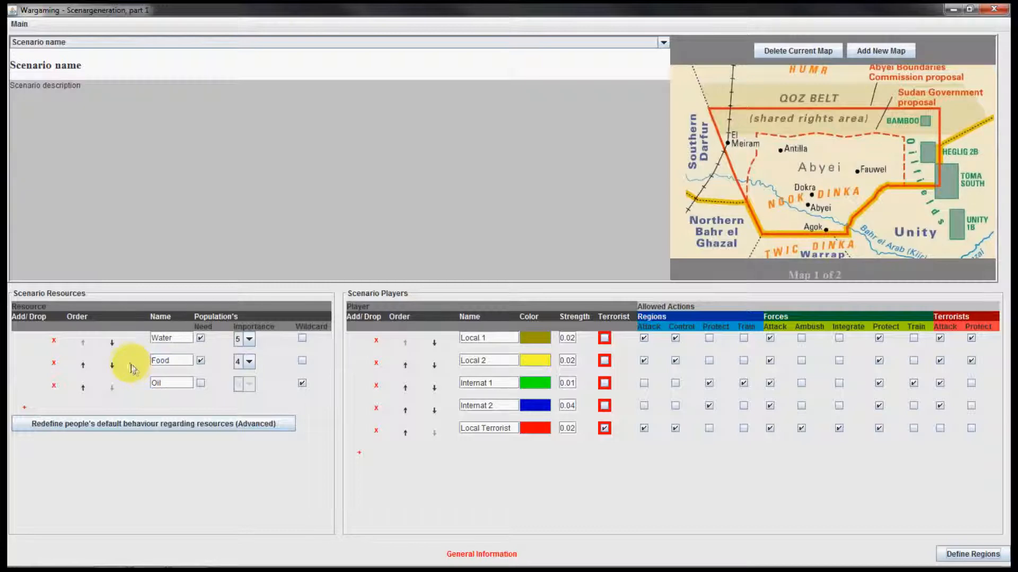
pyautogui.click(956, 553)
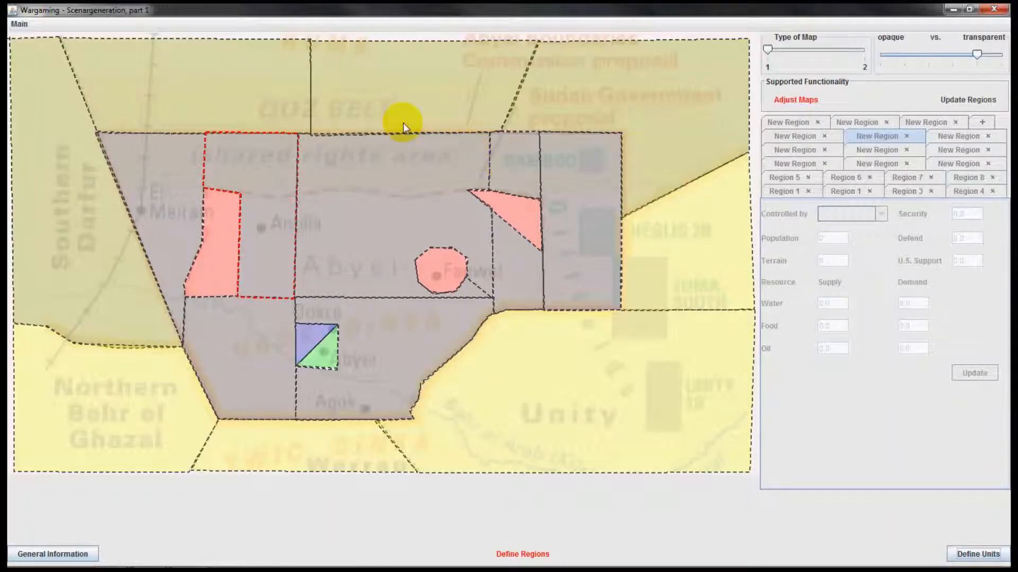